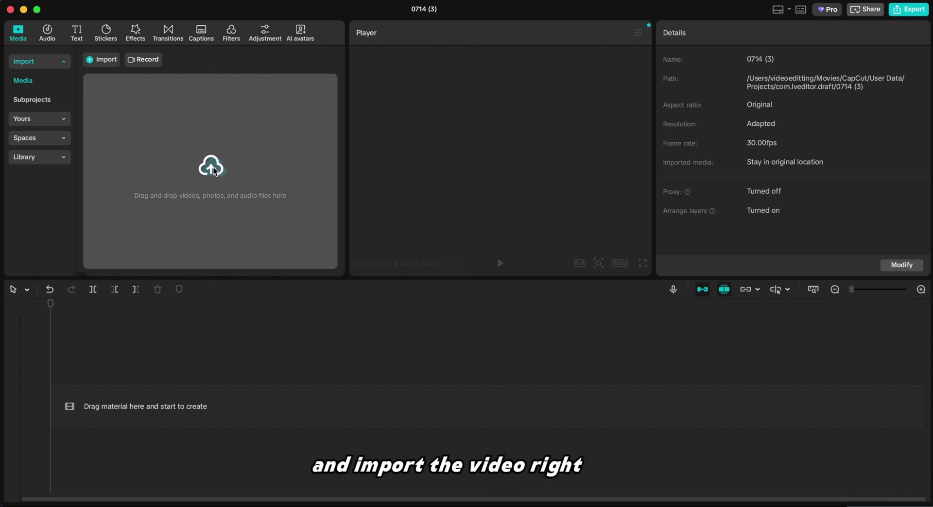
# Step: Import 1550080-uhd_3840_2160_30fps.mp4 from the tutorial folder and play it briefly in the preview
pyautogui.click(214, 167)
pyautogui.click(500, 272)
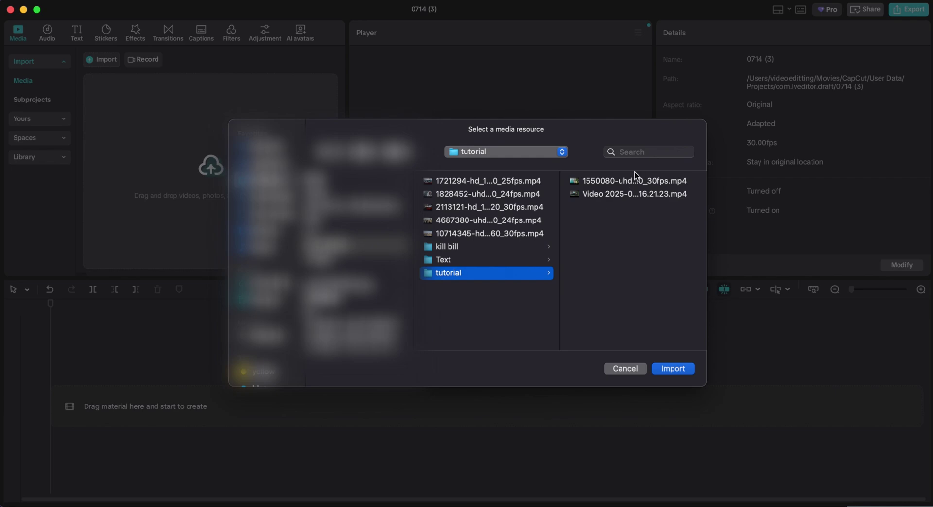
pyautogui.click(633, 181)
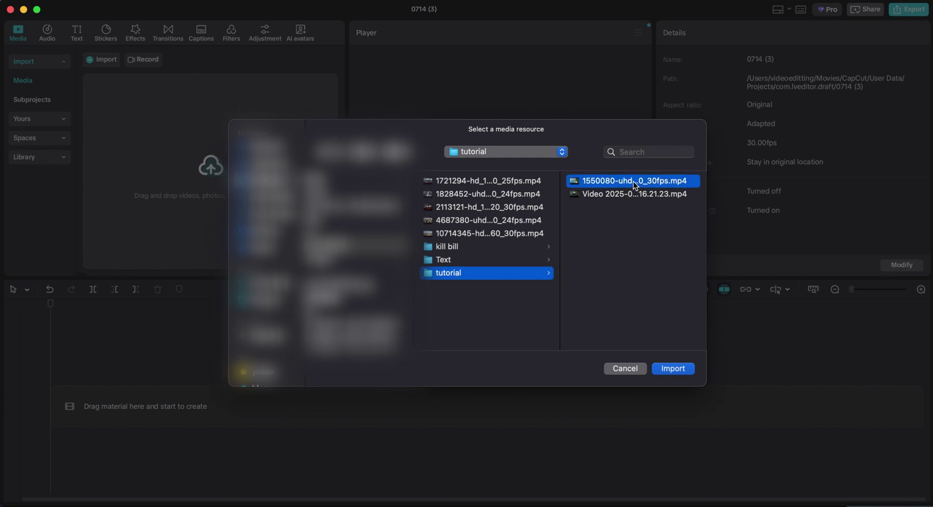
pyautogui.click(685, 369)
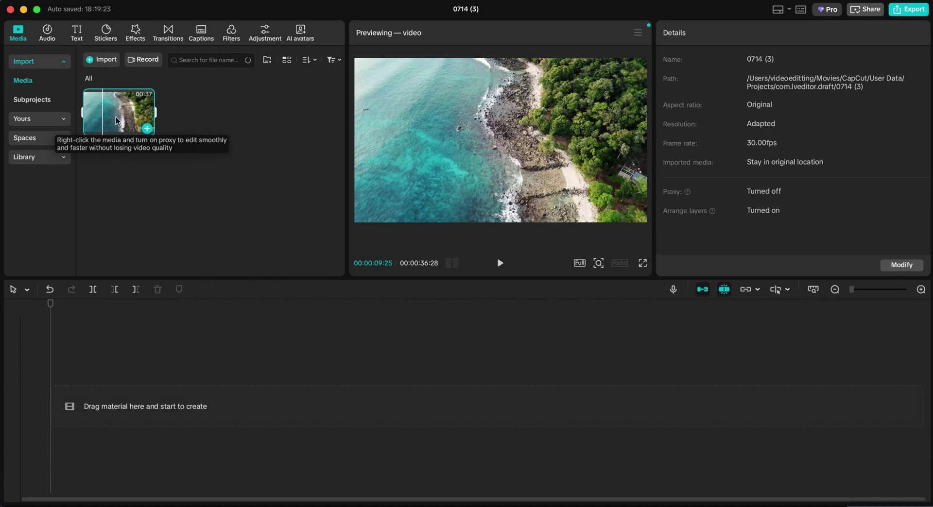
pyautogui.press('space')
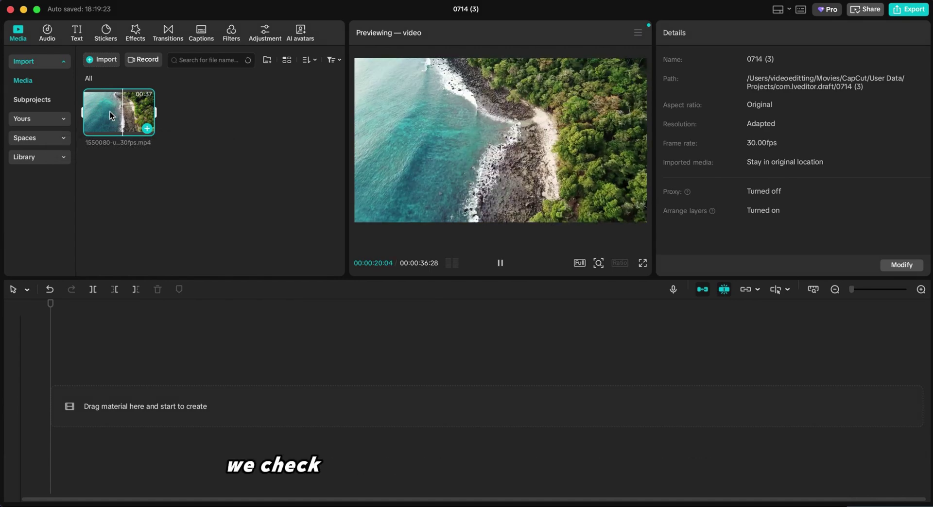
pyautogui.click(501, 267)
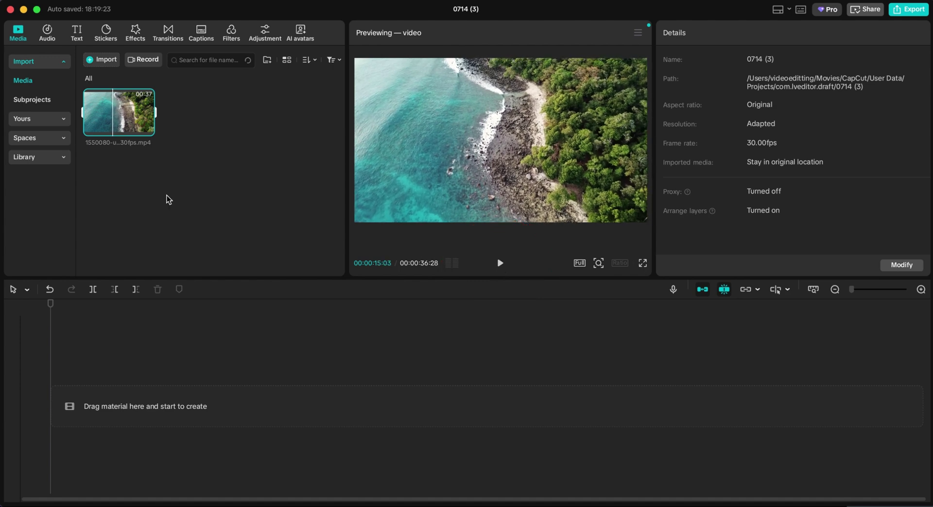
# Step: Add the coastline clip to the timeline and delete everything after the 00:10 mark
pyautogui.click(147, 128)
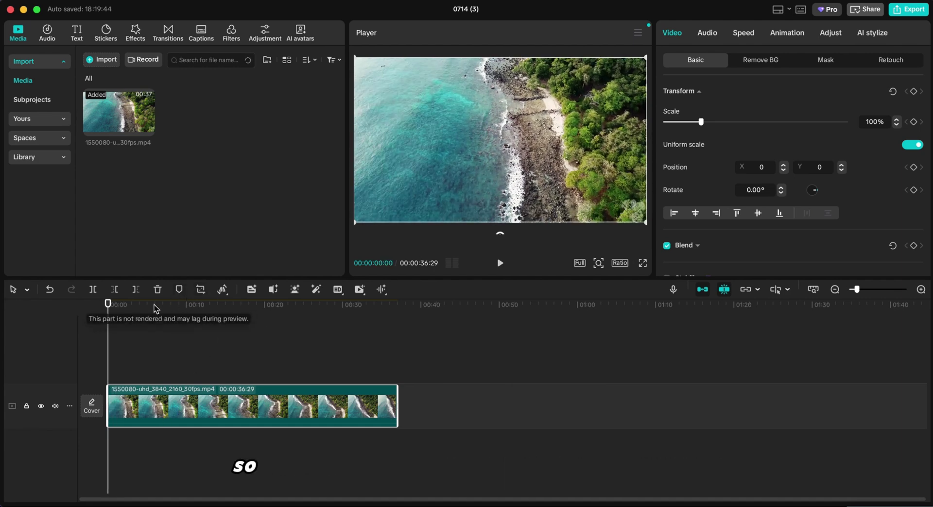
pyautogui.click(185, 306)
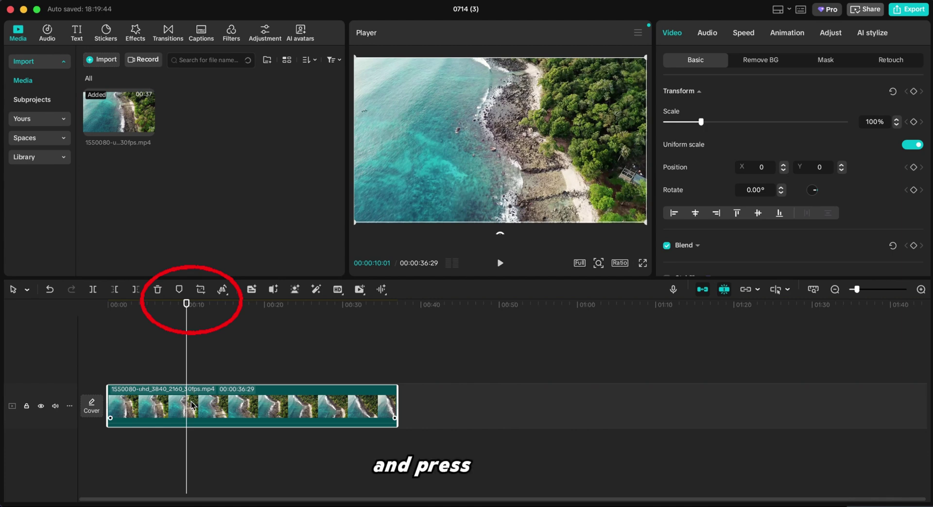
pyautogui.press('w')
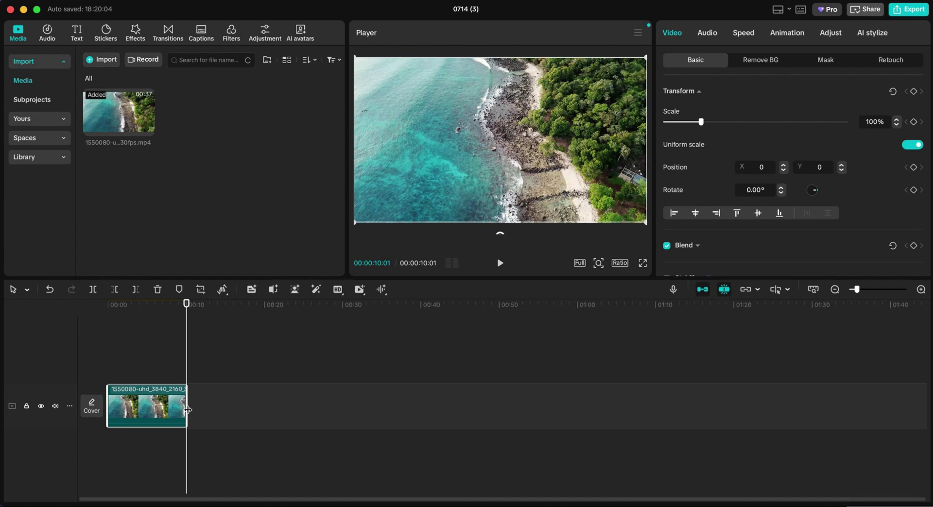
pyautogui.hotkey('shift', 'z')
pyautogui.click(416, 340)
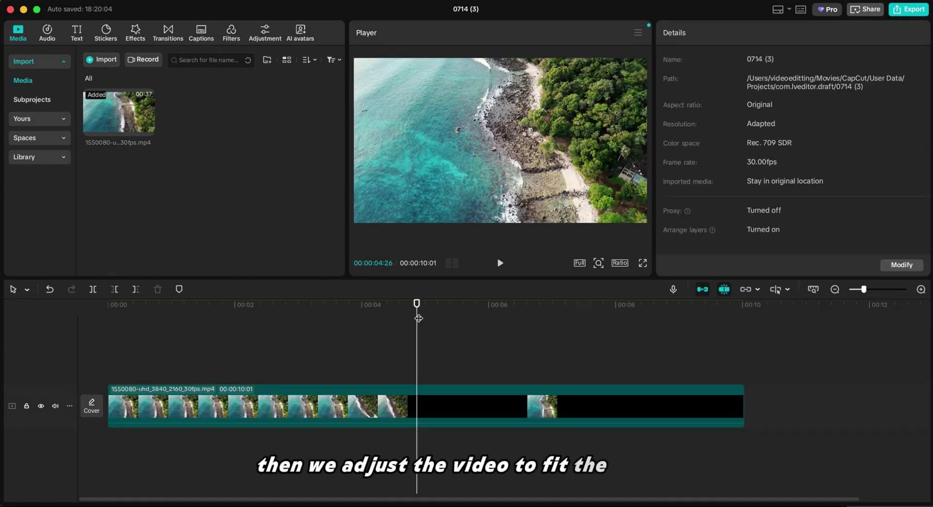
pyautogui.press('Home')
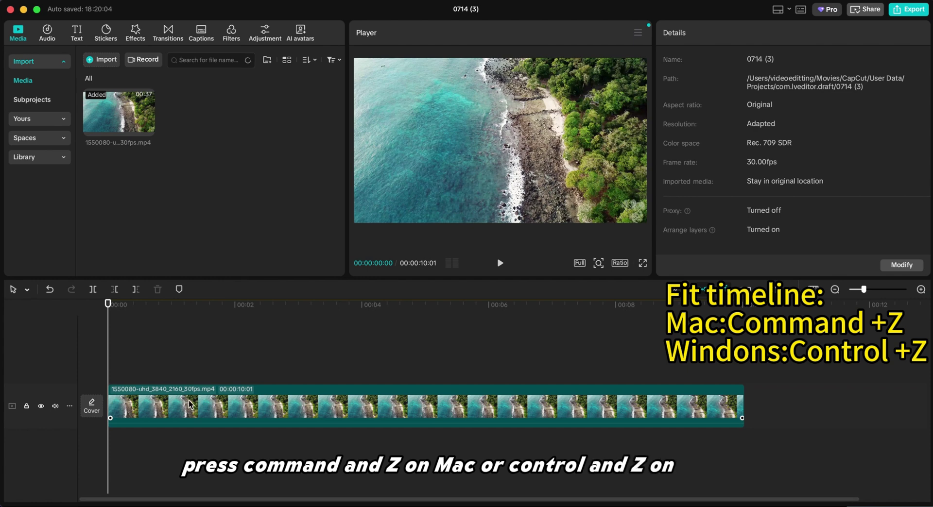
pyautogui.click(189, 404)
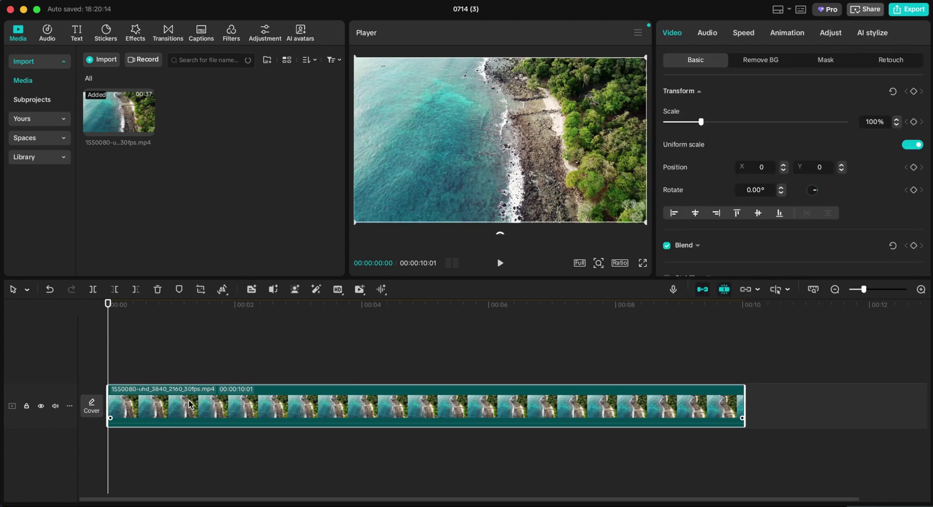
# Step: Paste a duplicate of the 10-second coastline clip onto the track above, aligned at 00:00
pyautogui.press('super+c')
pyautogui.press('super+v')
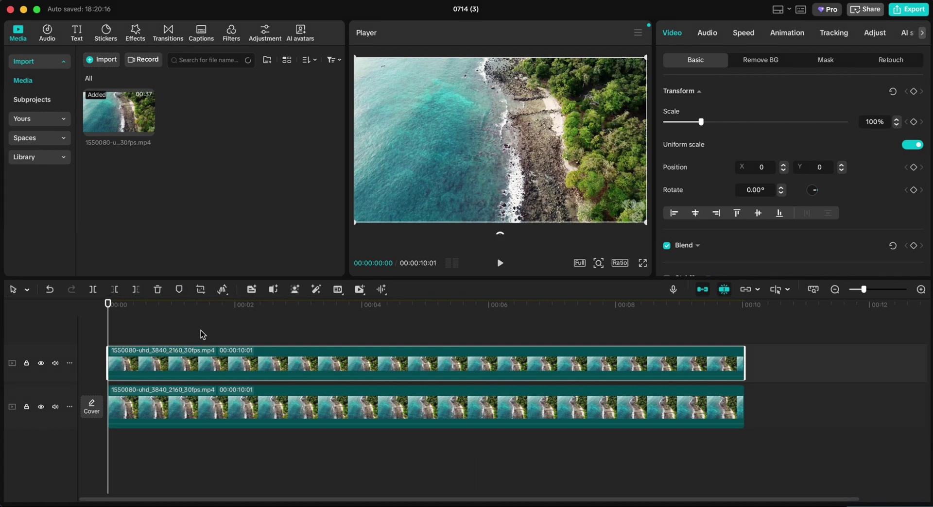
pyautogui.press('Delete')
pyautogui.click(203, 403)
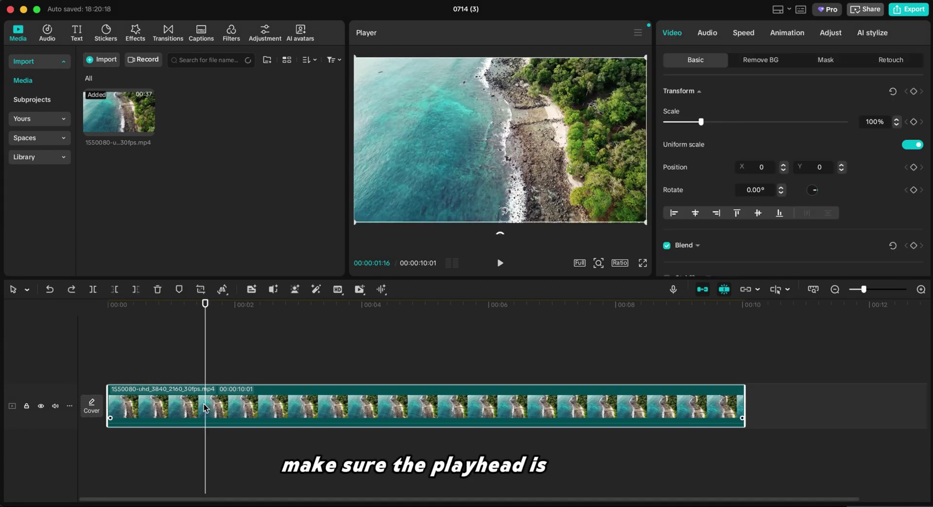
pyautogui.press('super+v')
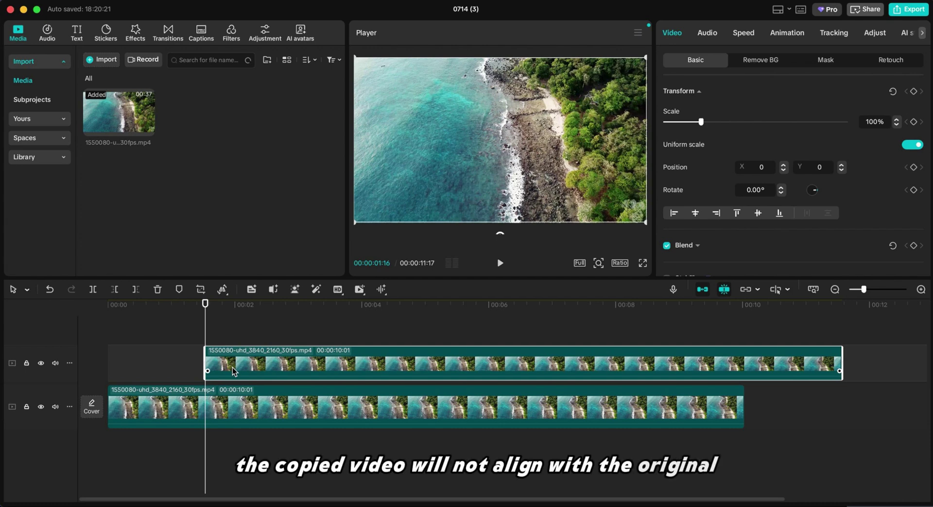
pyautogui.press('Delete')
pyautogui.press('Home')
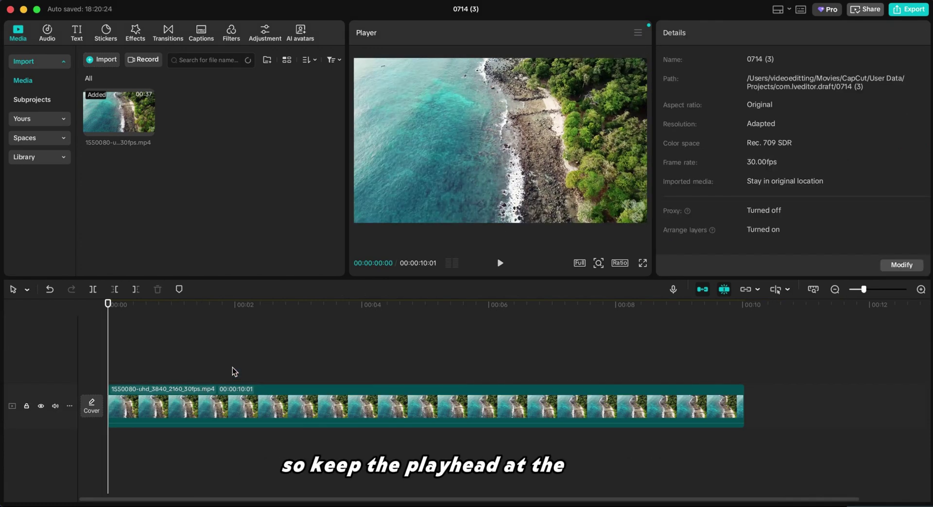
pyautogui.click(123, 399)
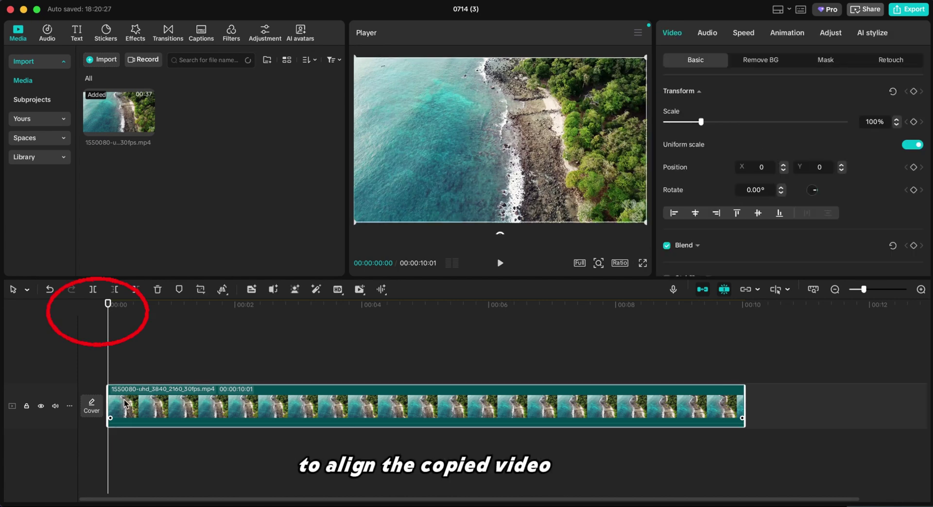
pyautogui.press('super+v')
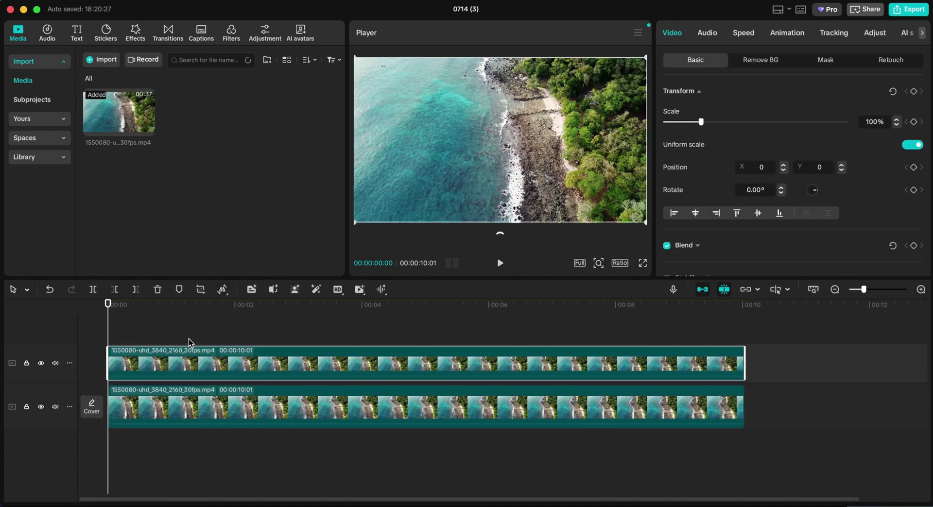
# Step: Add a default text layer reading 'America' and stretch it to the clips' 10-second end
pyautogui.click(76, 35)
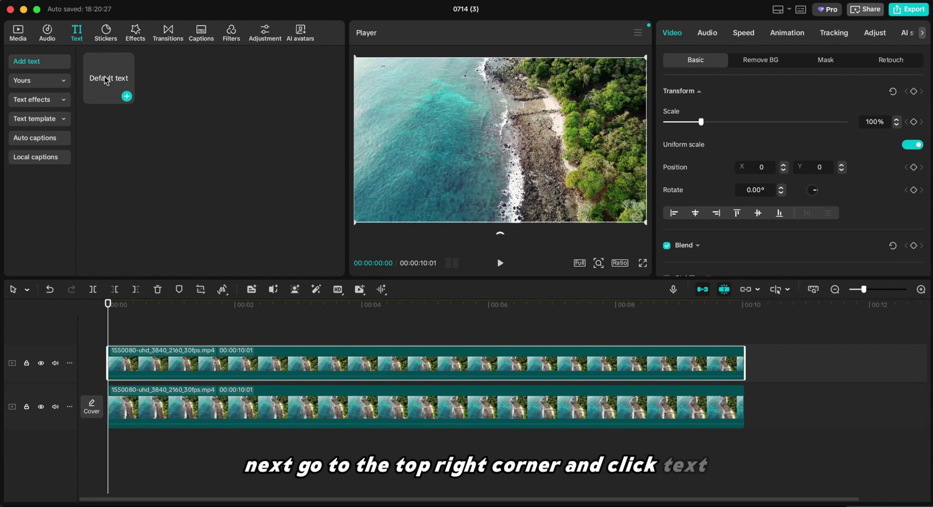
pyautogui.click(127, 97)
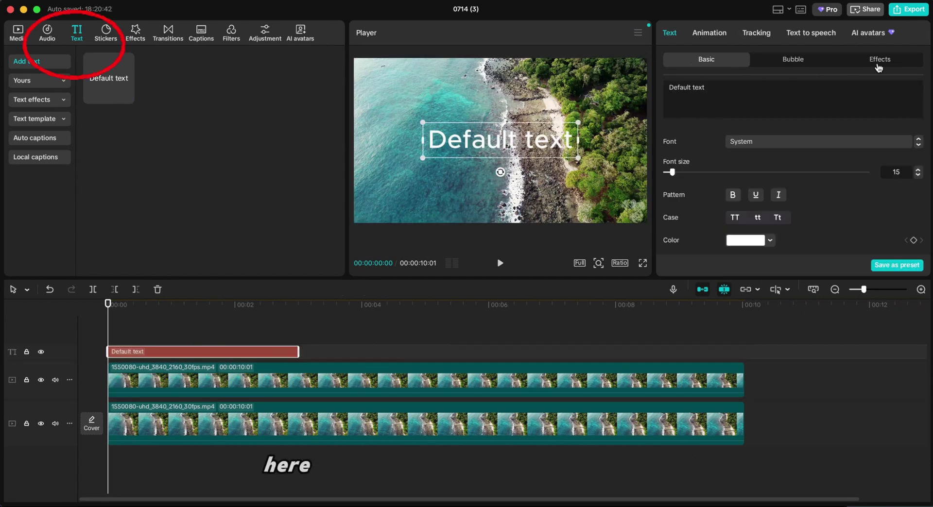
pyautogui.tripleClick(687, 88)
pyautogui.press('BackSpace')
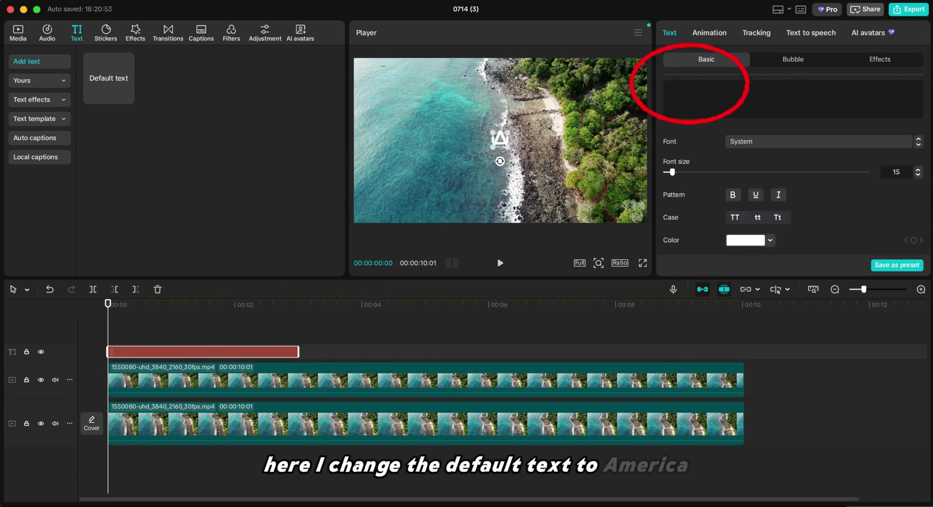
pyautogui.write('Americ')
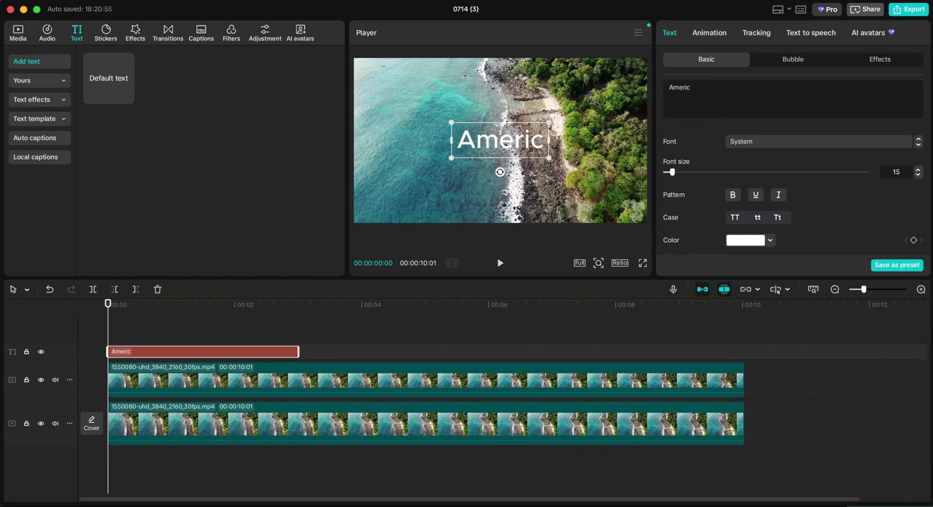
pyautogui.write('a')
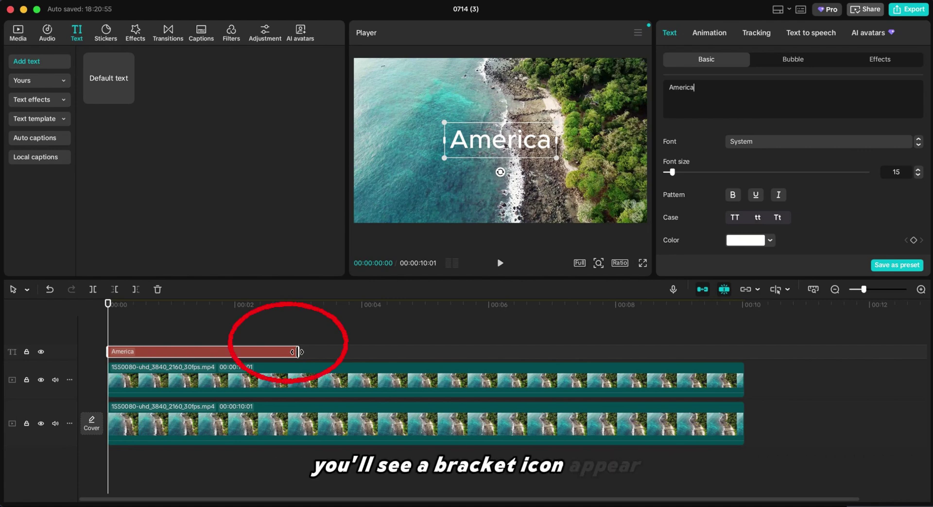
pyautogui.moveTo(297, 352)
pyautogui.mouseDown()
pyautogui.moveTo(744, 352)
pyautogui.moveTo(740, 380)
pyautogui.mouseUp()
# Step: Change the America title's font to Montra-Regular
pyautogui.click(191, 327)
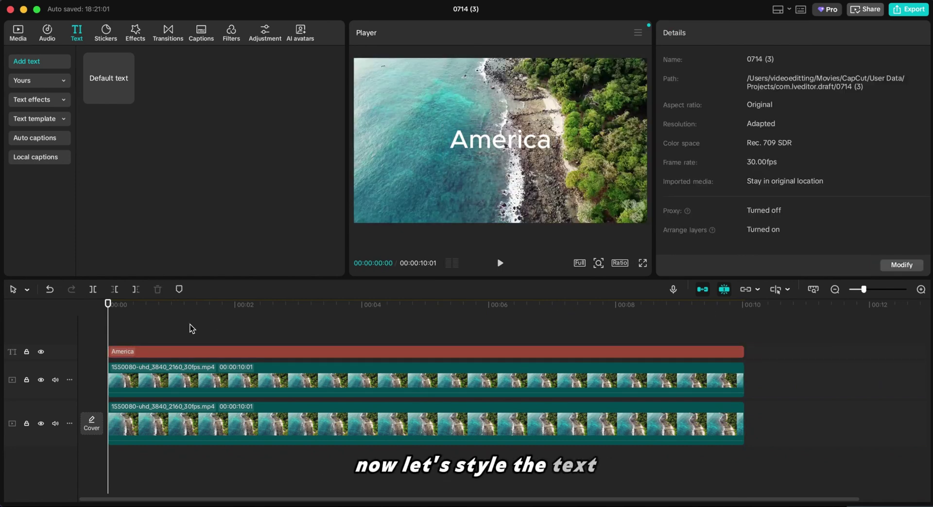
pyautogui.click(116, 349)
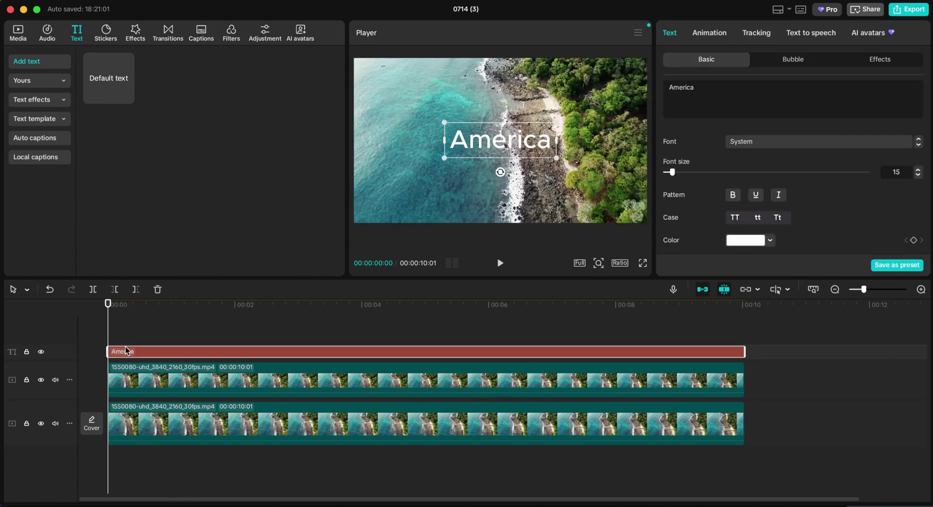
pyautogui.click(745, 146)
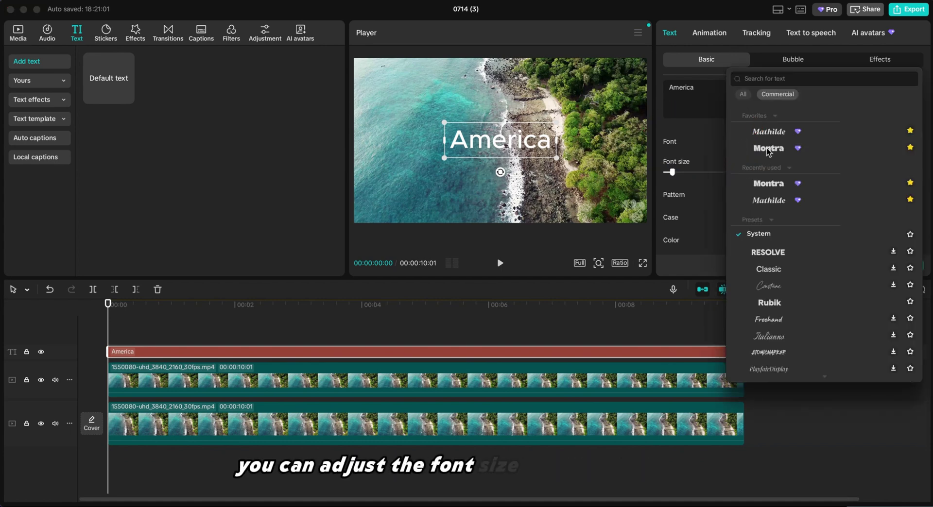
pyautogui.click(767, 148)
pyautogui.click(772, 147)
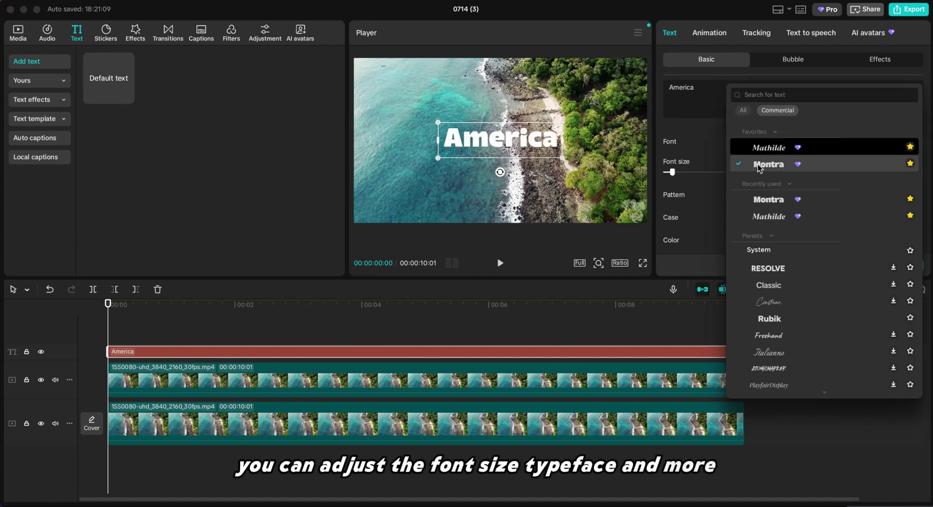
pyautogui.click(757, 164)
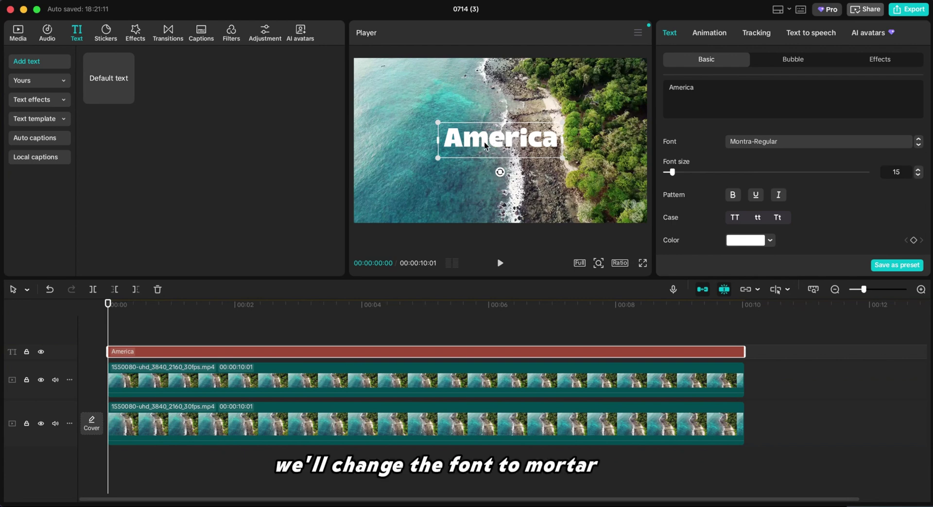
# Step: Enable a black shadow on the title with Blurriness set to 0%
pyautogui.scroll(-3, 776, 145)
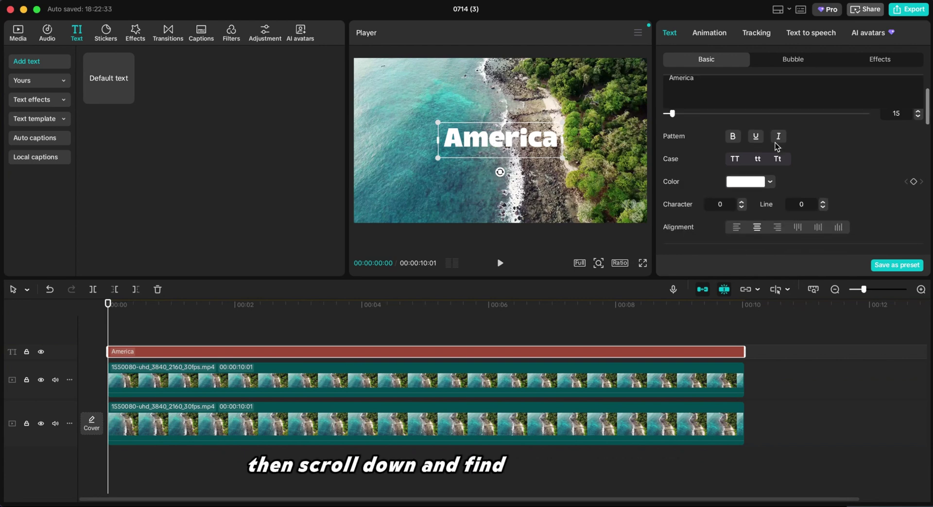
pyautogui.scroll(-10, 776, 145)
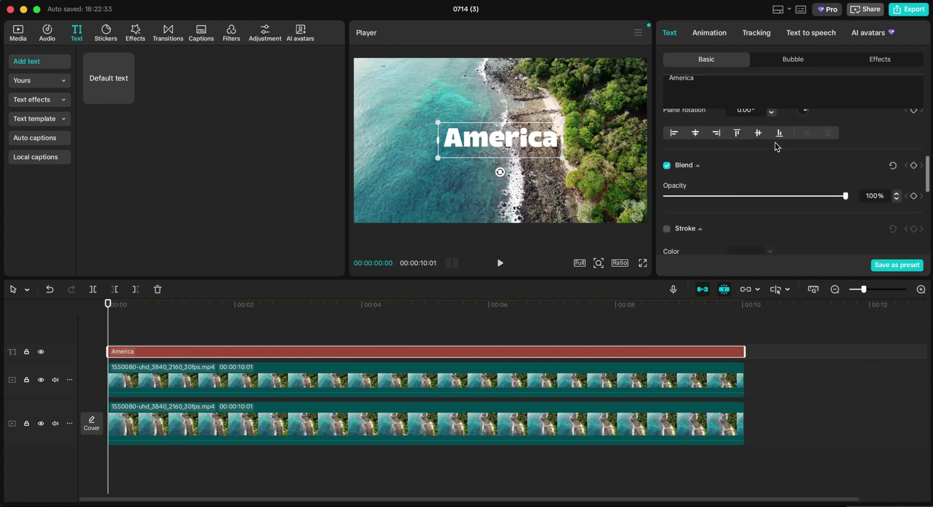
pyautogui.scroll(-5, 776, 146)
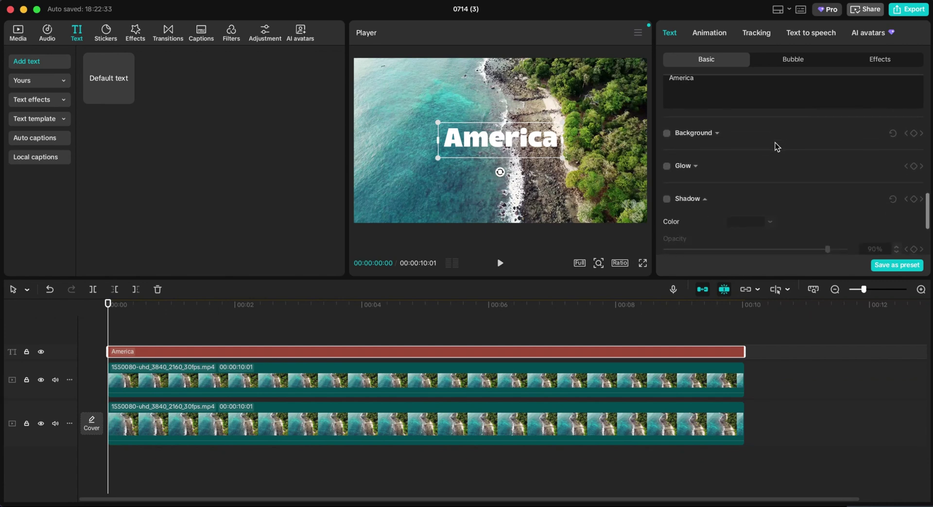
pyautogui.click(666, 200)
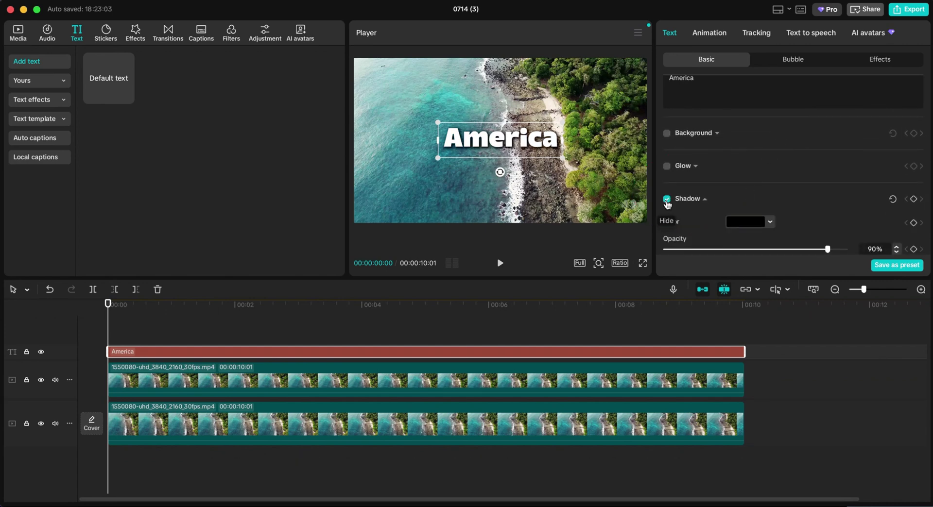
pyautogui.scroll(-3, 731, 221)
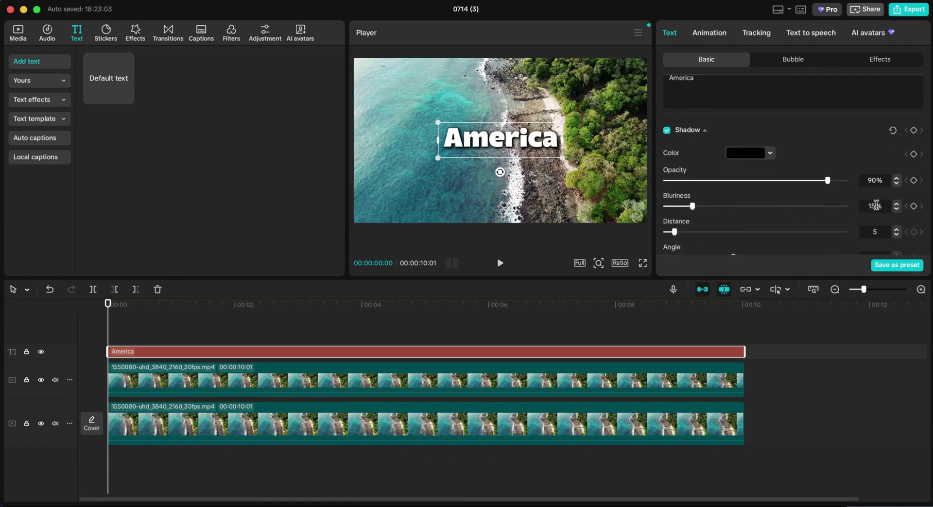
pyautogui.doubleClick(874, 206)
pyautogui.write('0')
pyautogui.press('Return')
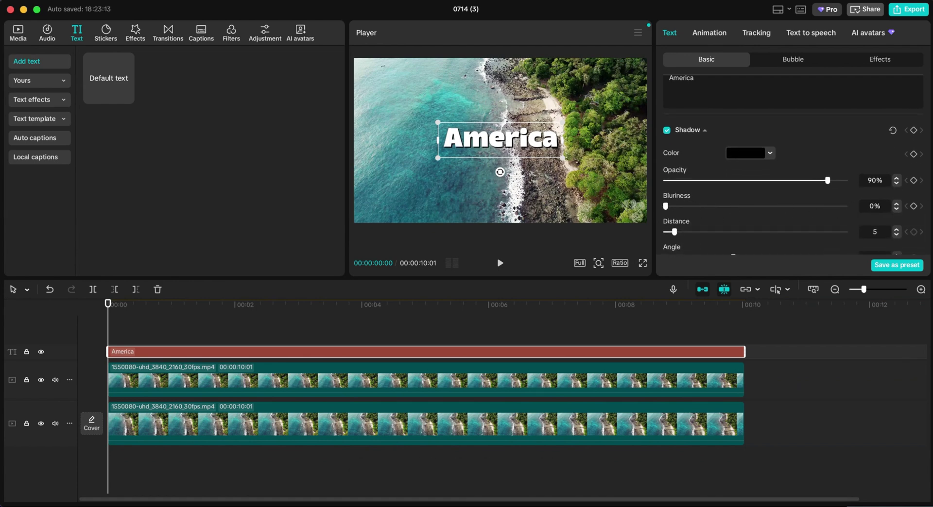
pyautogui.scroll(-1, 714, 238)
# Step: Raise the America title's Font size slider to 20
pyautogui.scroll(-1, 715, 239)
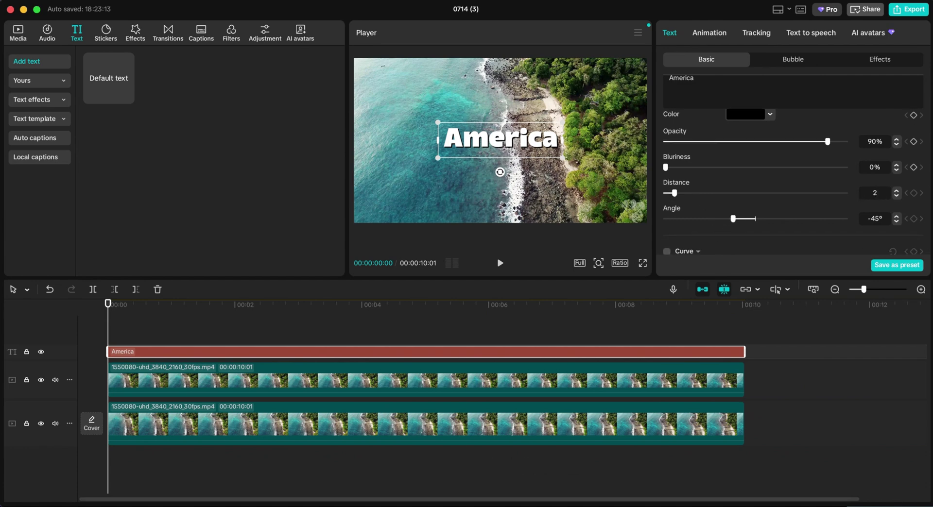
pyautogui.scroll(5, 697, 72)
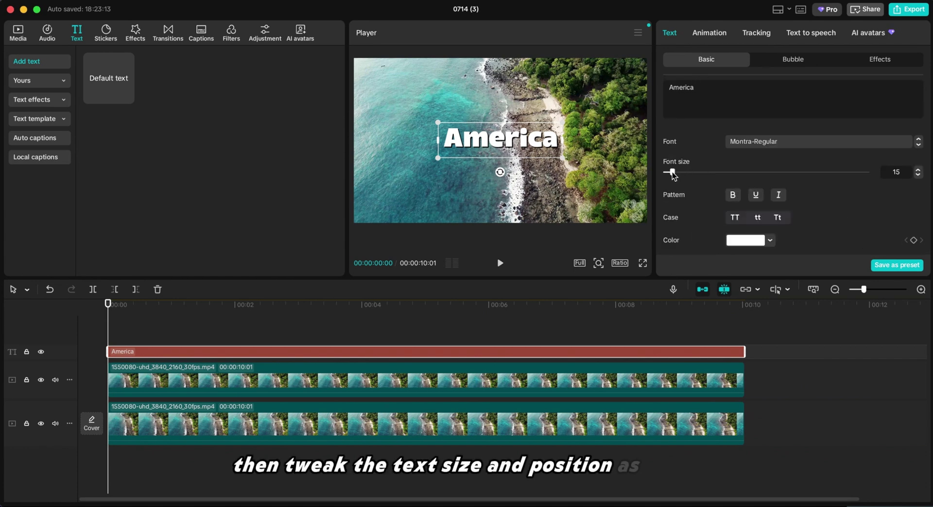
pyautogui.moveTo(672, 172); pyautogui.dragTo(675, 172)
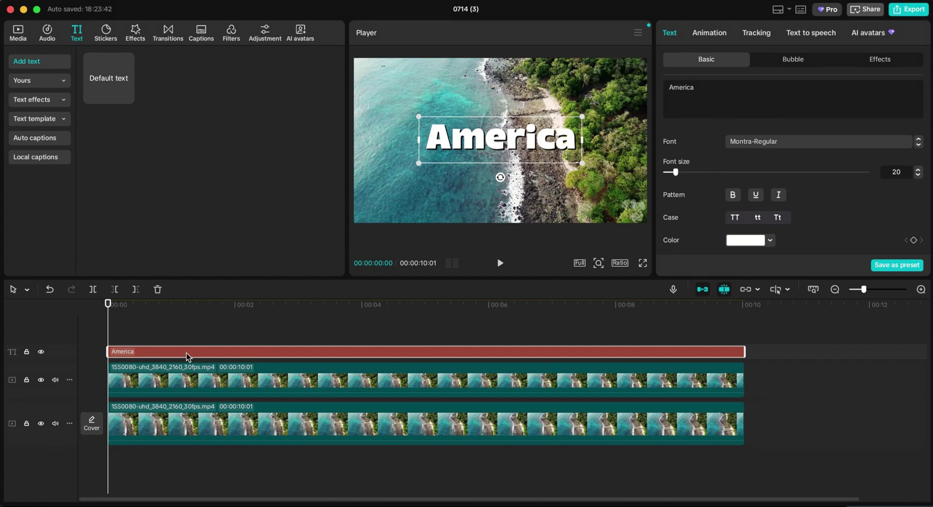
# Step: Paste two extra copies of the America text clip and hide the top text layer
pyautogui.press('super+c')
pyautogui.press('super+v')
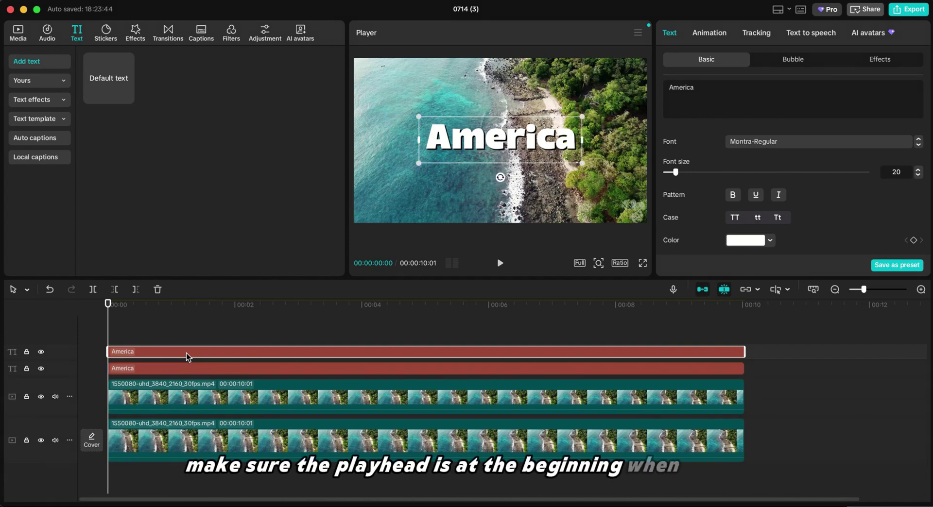
pyautogui.press('super+v')
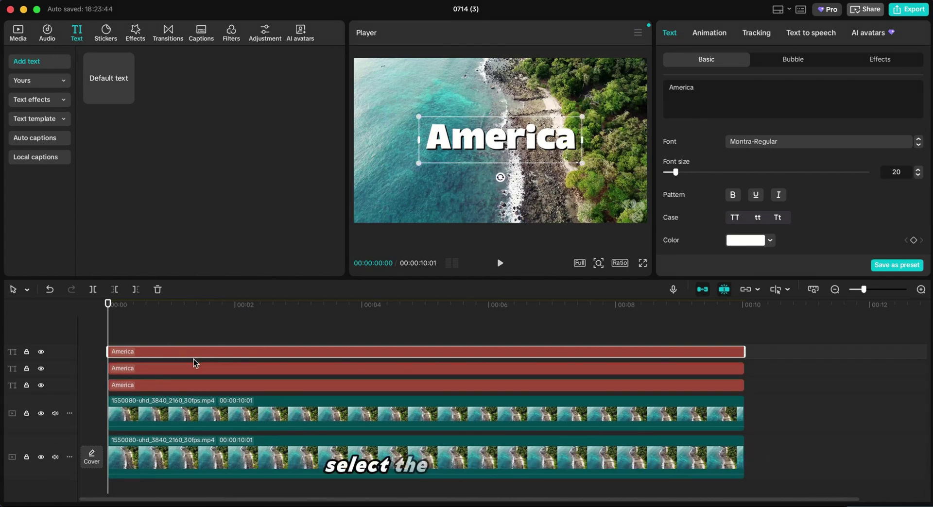
pyautogui.press('v')
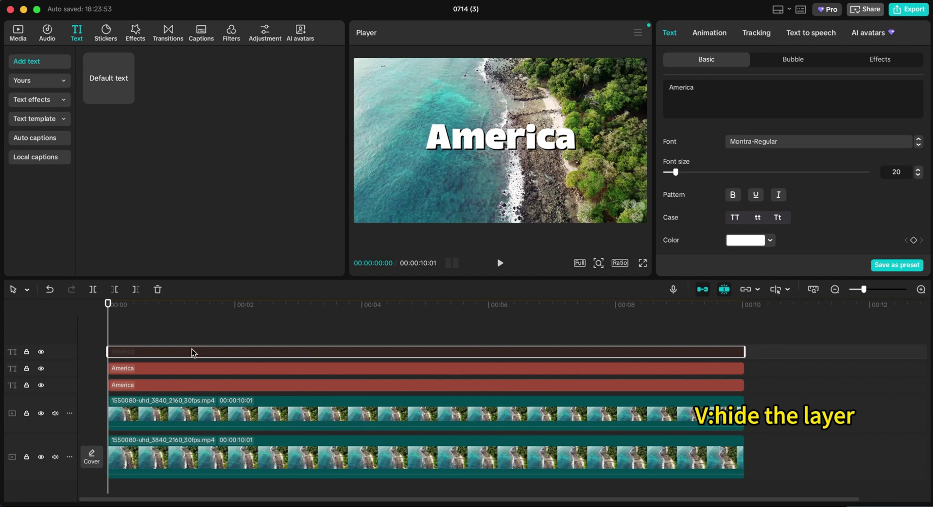
# Step: Set the middle America text layer's colour to black
pyautogui.click(164, 371)
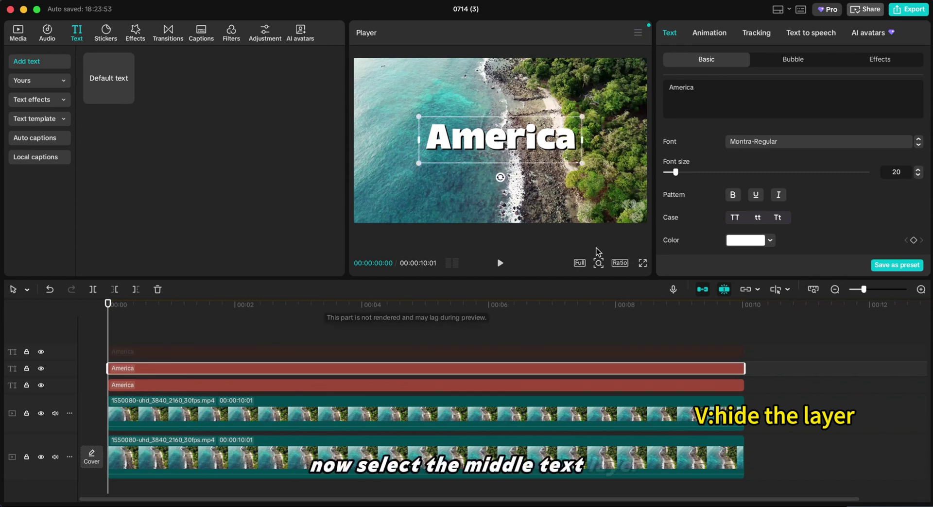
pyautogui.scroll(-1, 777, 219)
pyautogui.click(769, 228)
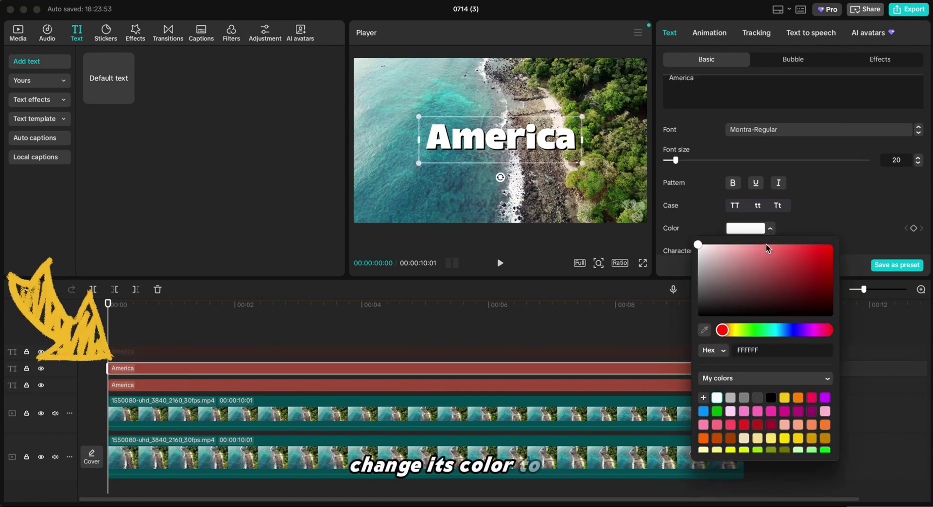
pyautogui.click(772, 397)
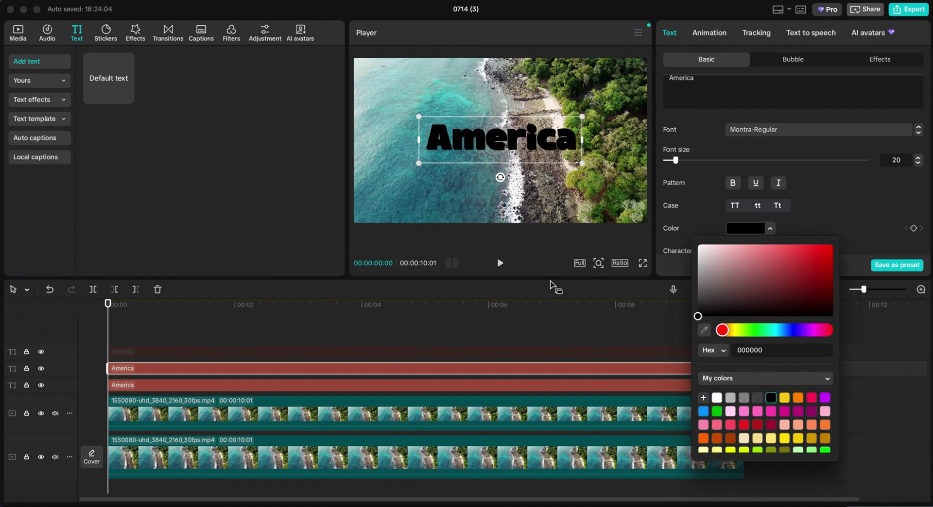
# Step: Enable a white shadow on the middle text with a 150° angle
pyautogui.scroll(-10, 827, 196)
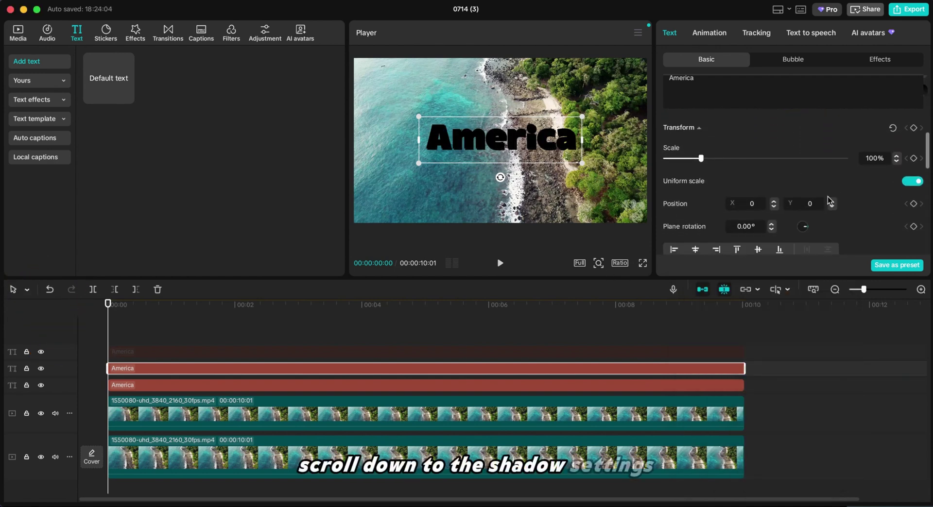
pyautogui.scroll(-10, 827, 196)
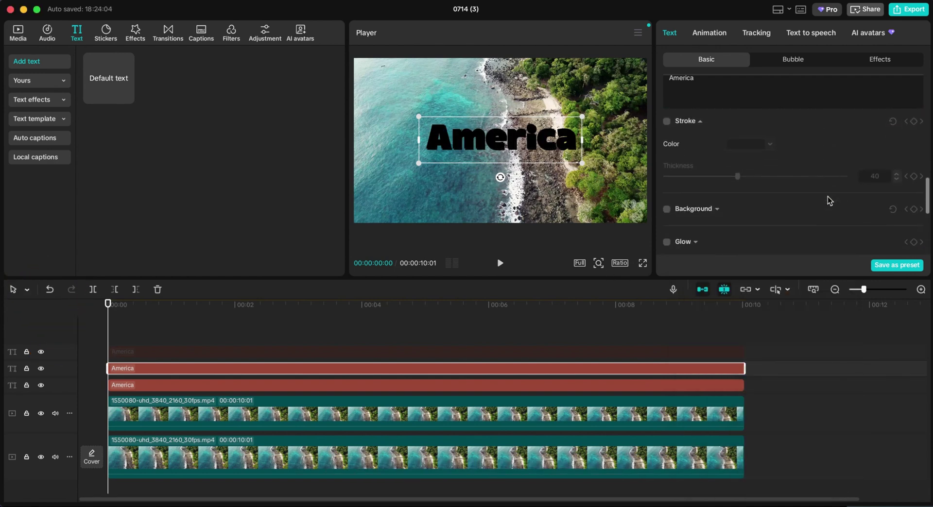
pyautogui.scroll(-3, 827, 197)
pyautogui.click(667, 176)
pyautogui.click(768, 198)
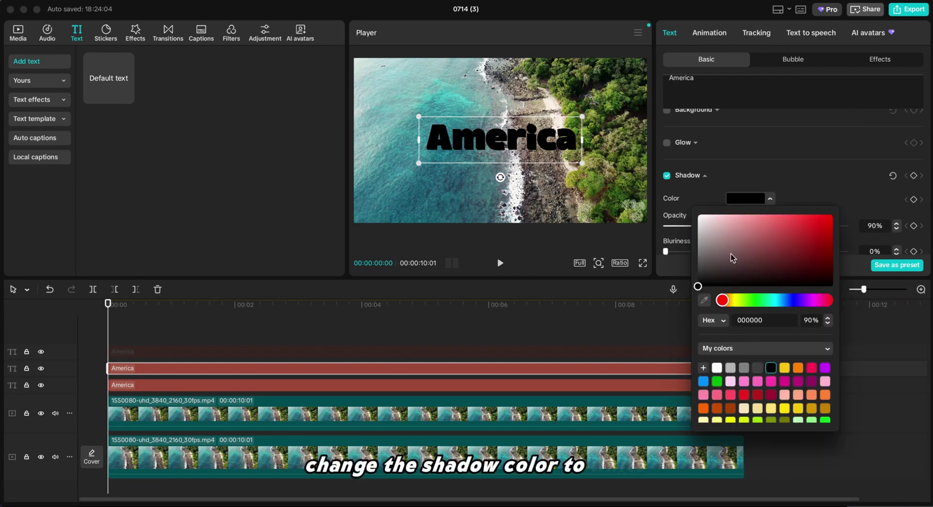
pyautogui.moveTo(699, 287); pyautogui.dragTo(697, 215)
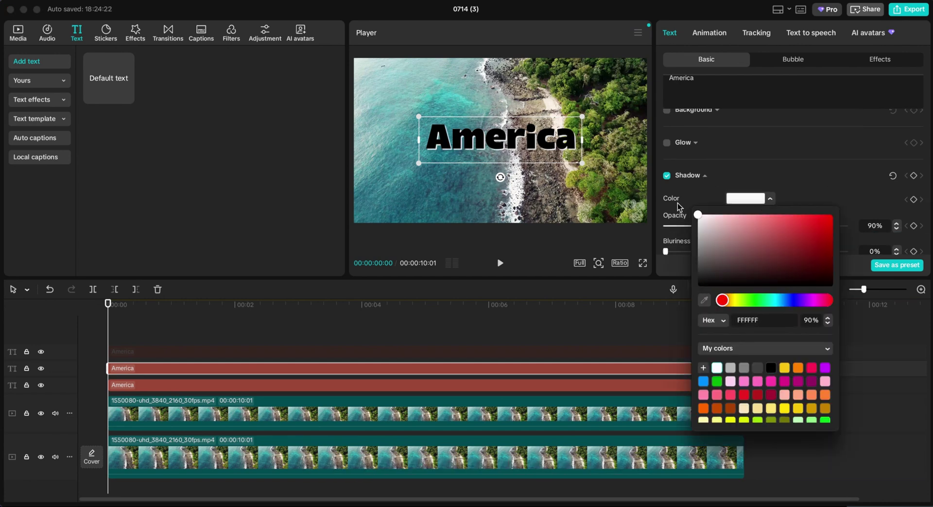
pyautogui.scroll(-3, 812, 183)
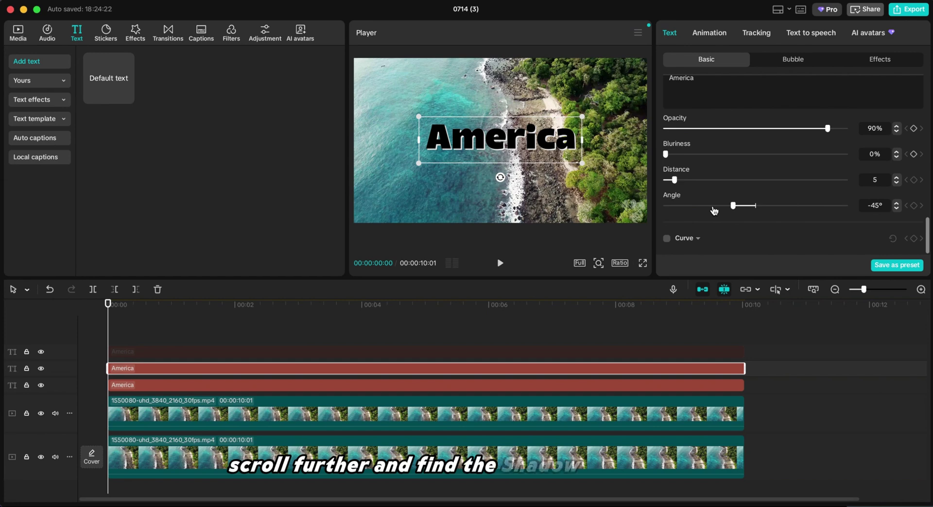
pyautogui.click(877, 204)
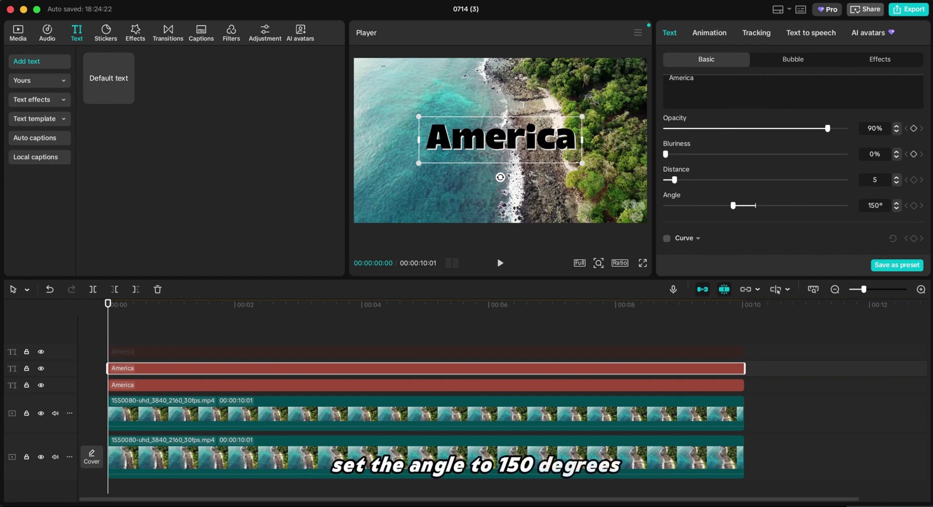
pyautogui.write('150')
pyautogui.press('Return')
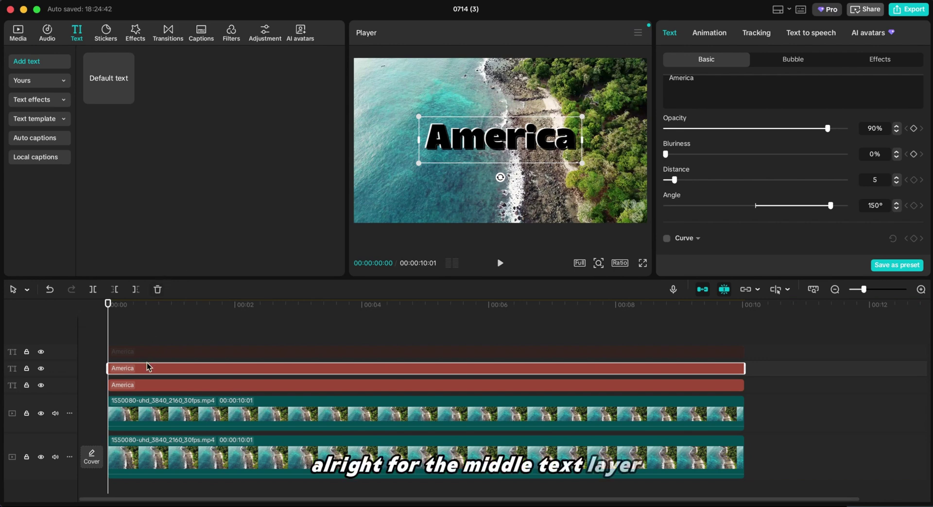
# Step: Hide the middle America layer and colour the bottom America text pink FF0855
pyautogui.press('v')
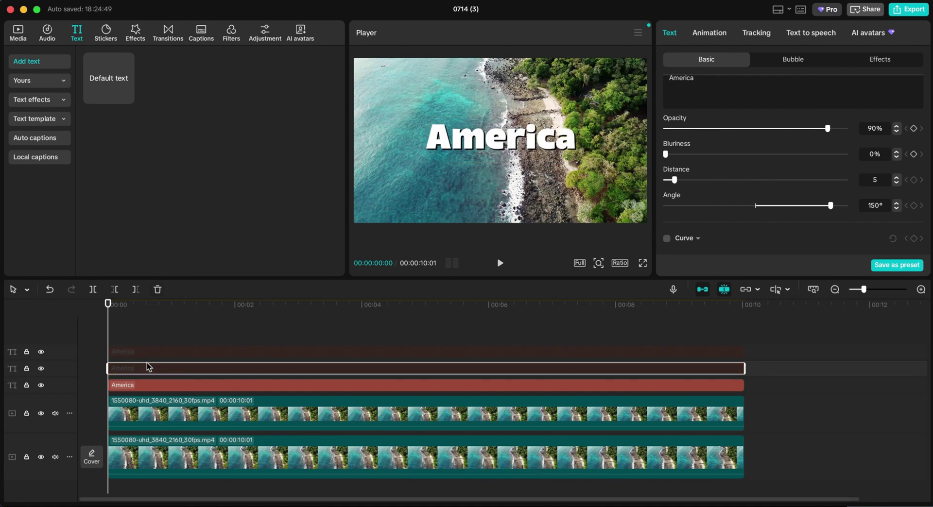
pyautogui.click(149, 385)
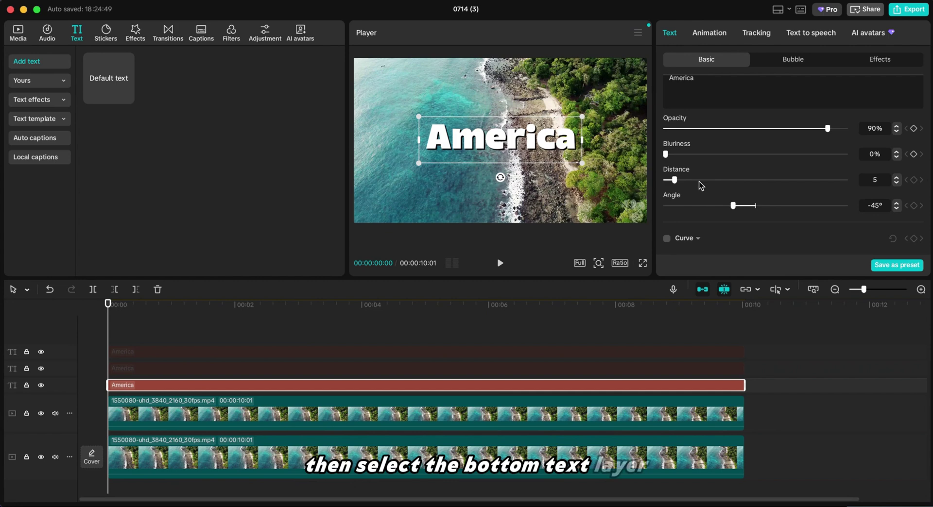
pyautogui.scroll(5, 699, 181)
pyautogui.scroll(-2, 699, 182)
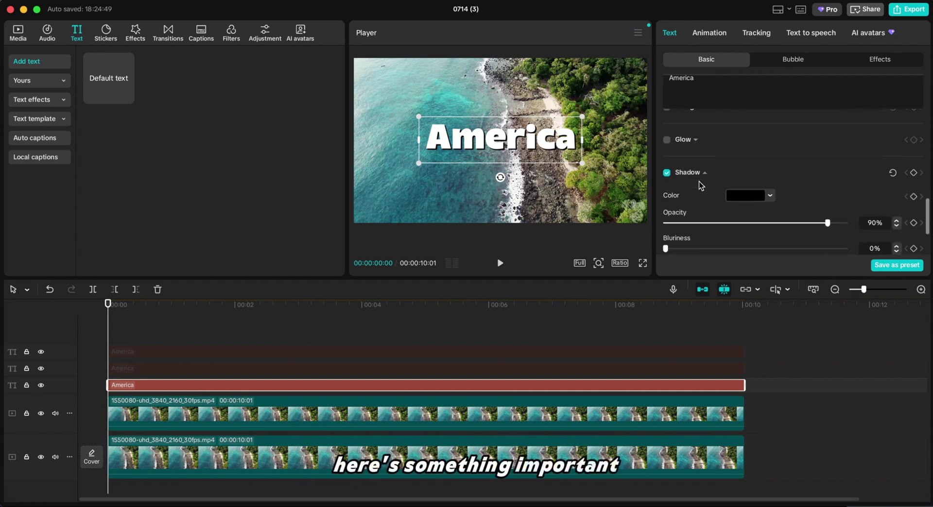
pyautogui.scroll(8, 700, 183)
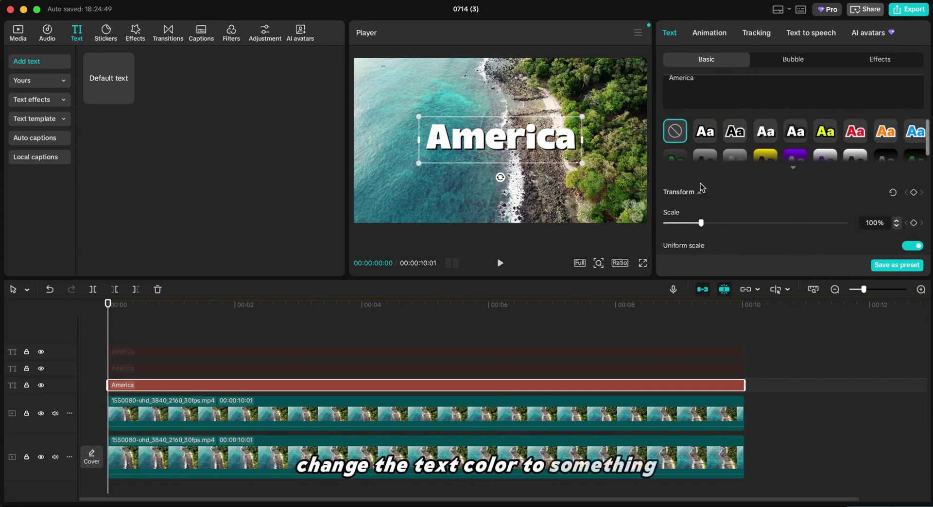
pyautogui.scroll(3, 701, 187)
pyautogui.scroll(2, 701, 187)
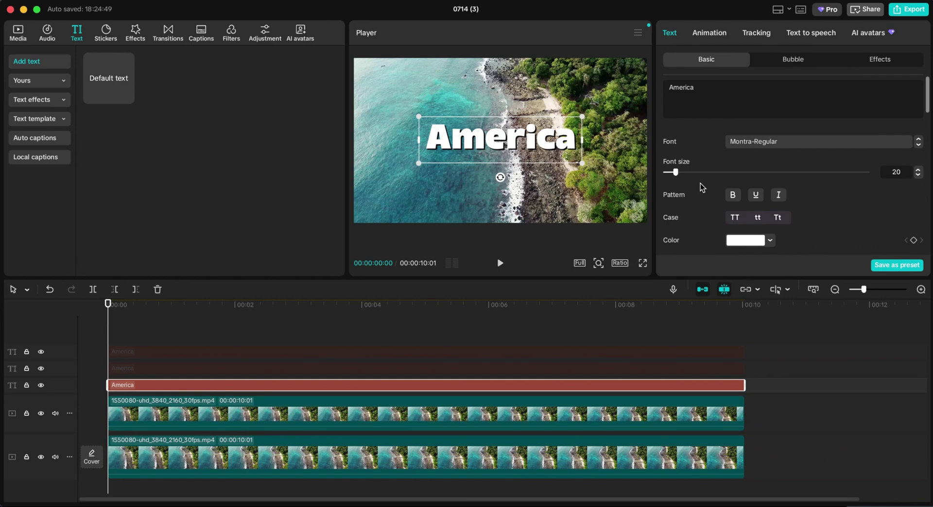
pyautogui.click(770, 217)
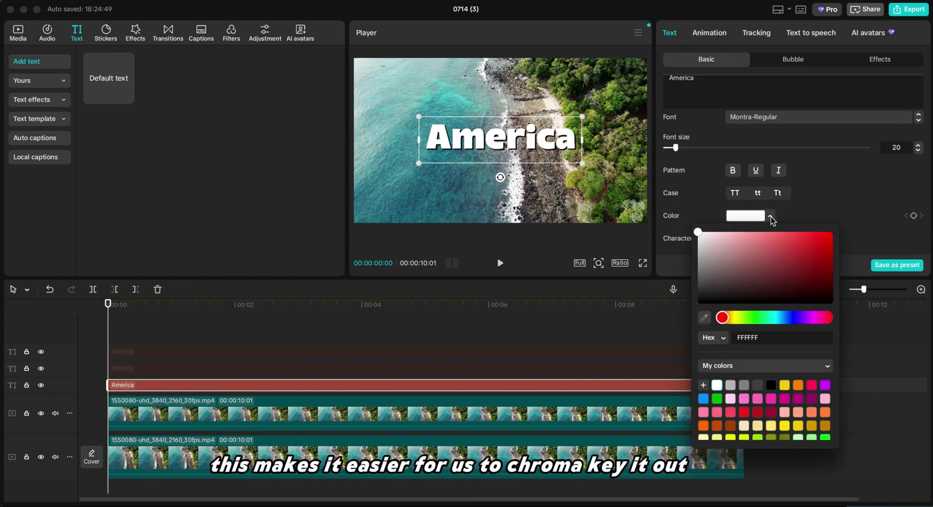
pyautogui.click(812, 386)
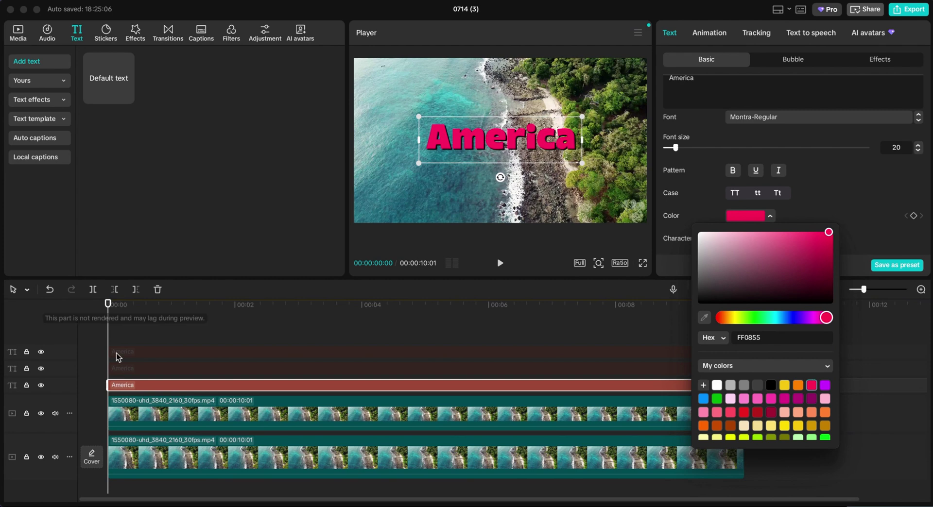
pyautogui.click(152, 391)
pyautogui.moveTo(158, 302); pyautogui.dragTo(96, 333)
# Step: Select the pink America text with the coastline clip below and create Compound clip1
pyautogui.click(129, 386)
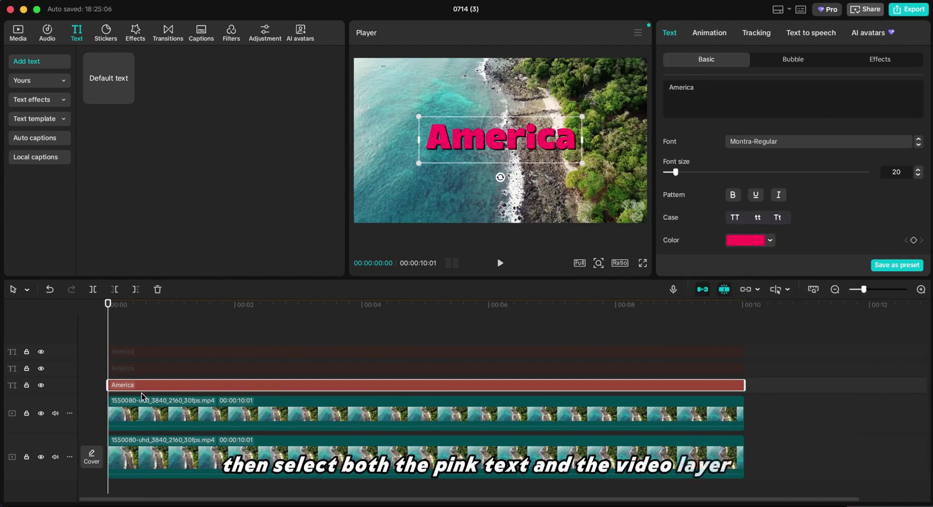
pyautogui.keyDown('super'); pyautogui.click(140, 416); pyautogui.keyUp('super')
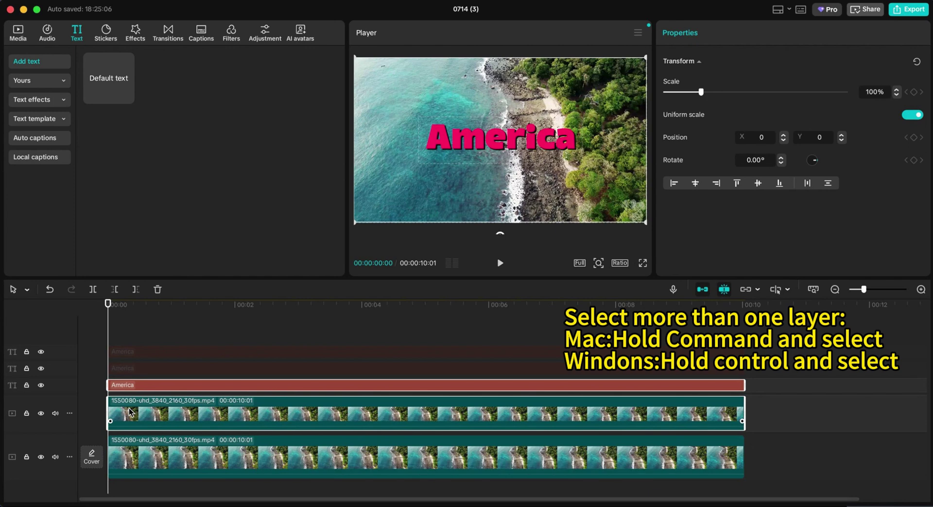
pyautogui.rightClick(134, 411)
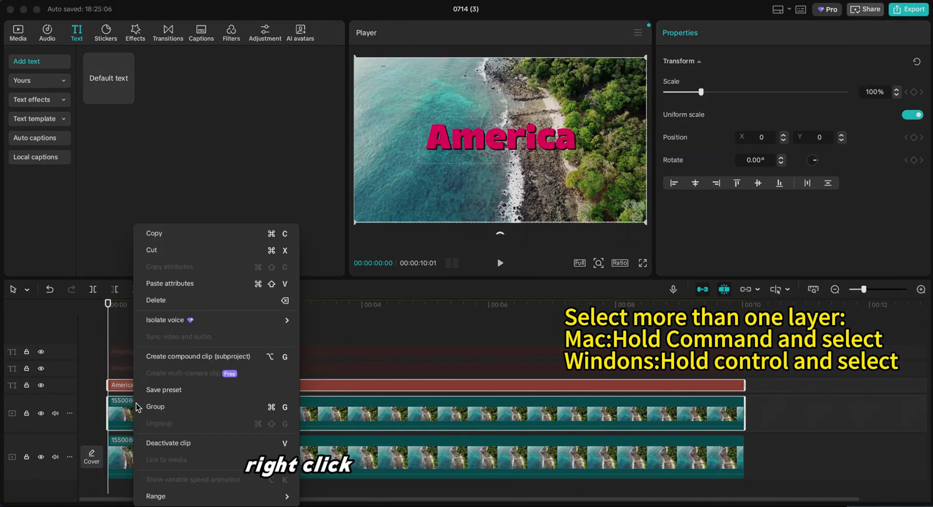
pyautogui.click(197, 358)
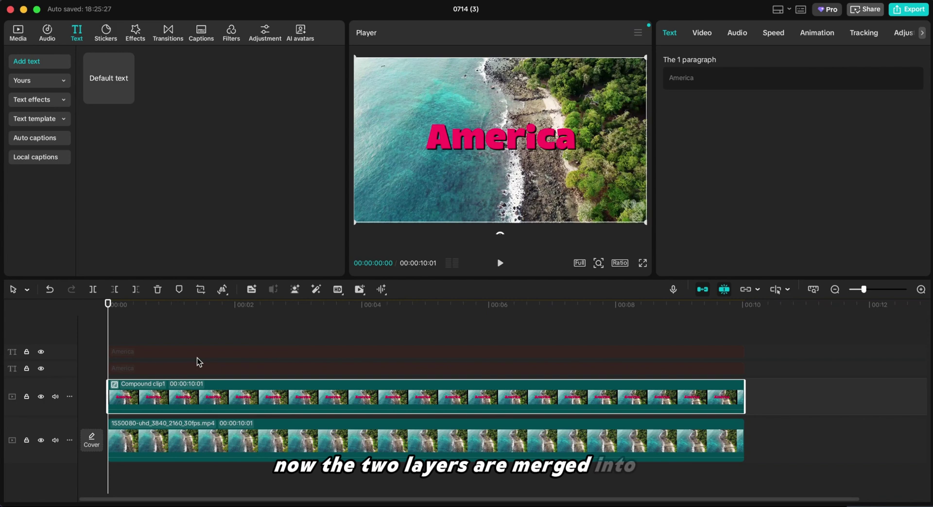
# Step: Chroma-key the sampled pink lettering out of Compound clip1 at intensity 50
pyautogui.click(703, 33)
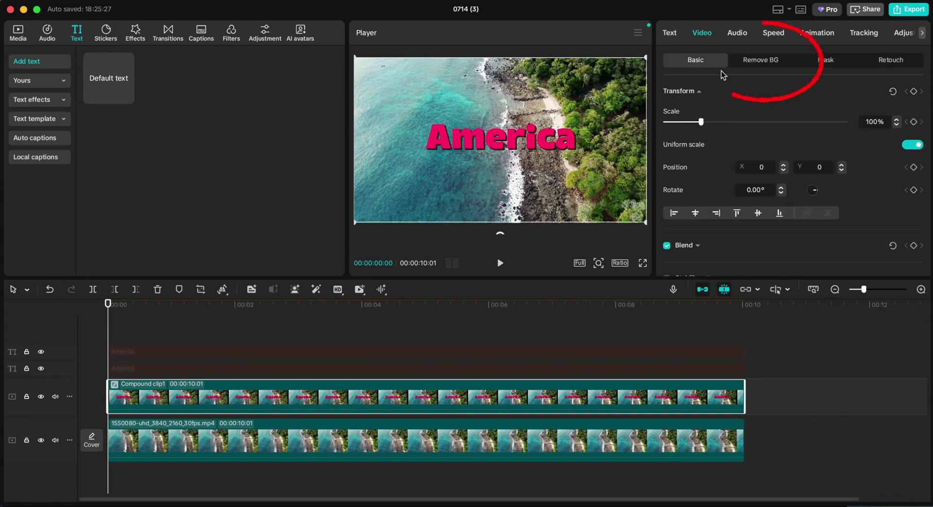
pyautogui.click(762, 63)
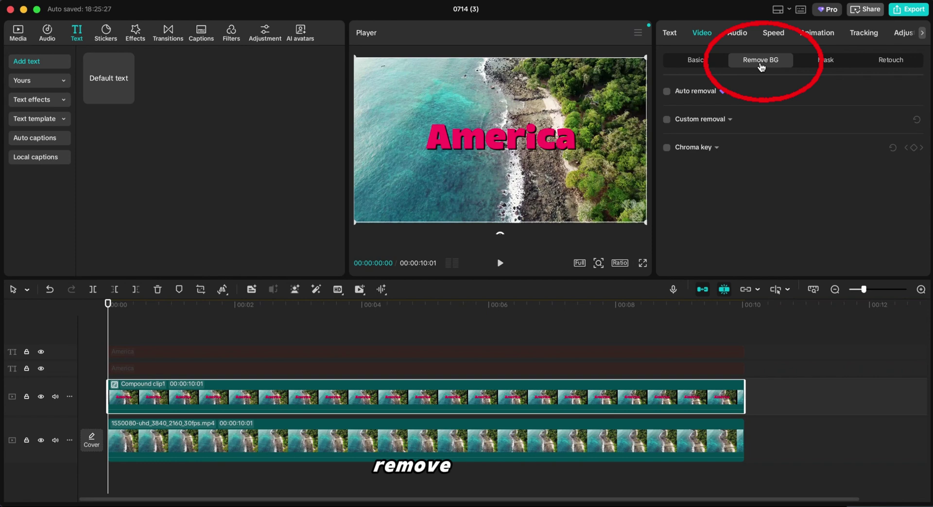
pyautogui.click(666, 149)
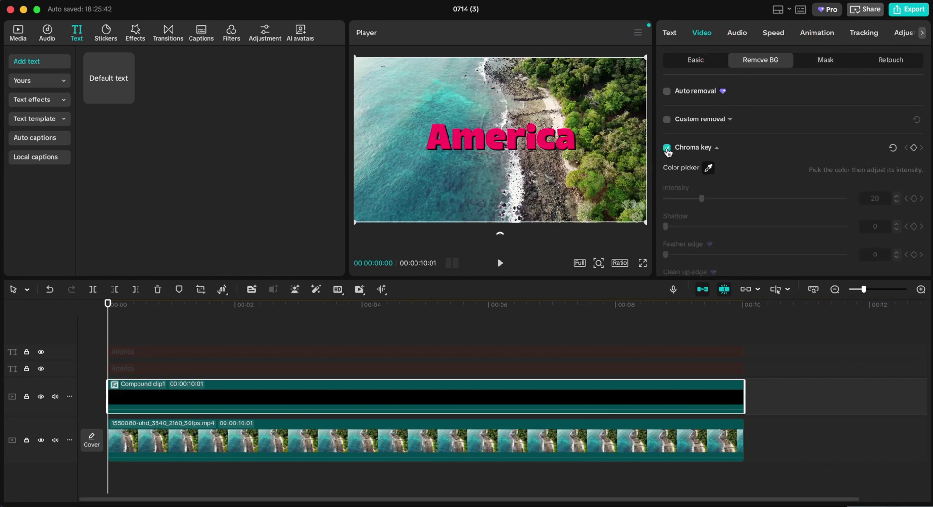
pyautogui.click(709, 168)
pyautogui.click(567, 146)
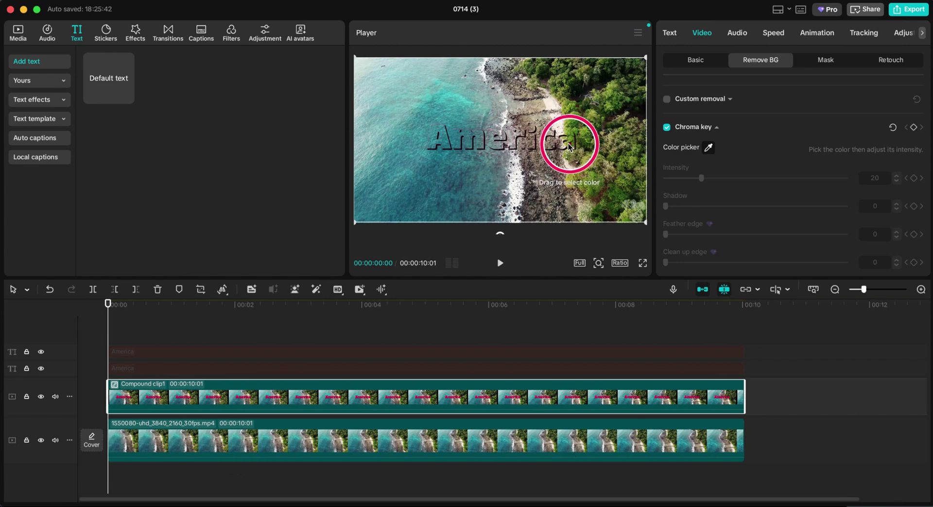
pyautogui.click(572, 144)
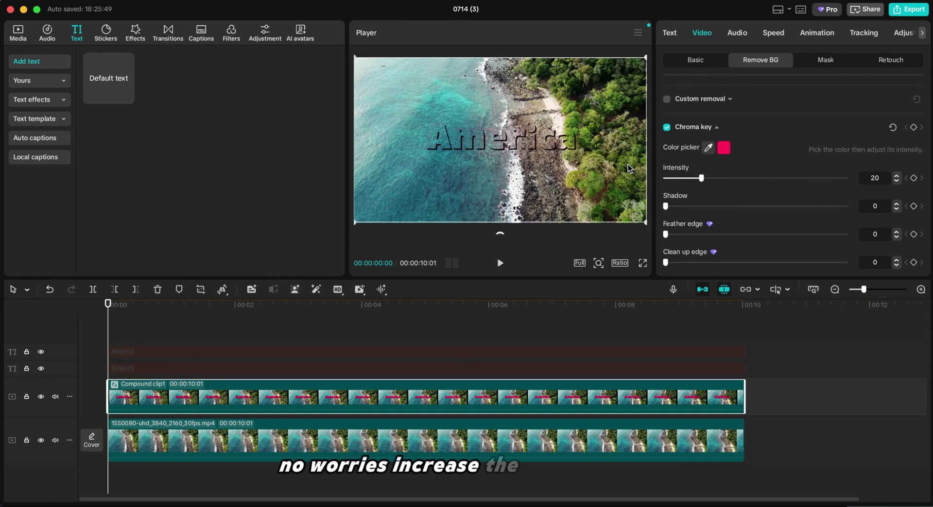
pyautogui.moveTo(701, 178); pyautogui.dragTo(756, 178)
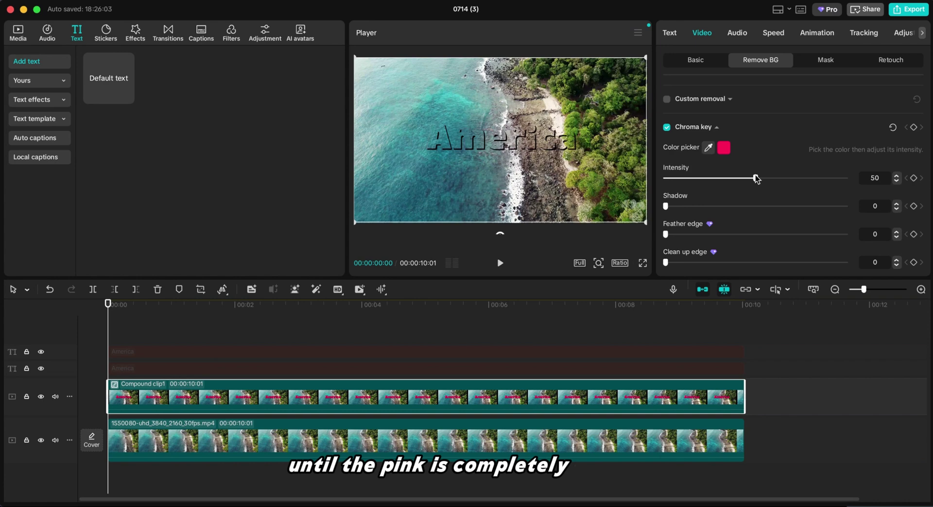
pyautogui.click(117, 351)
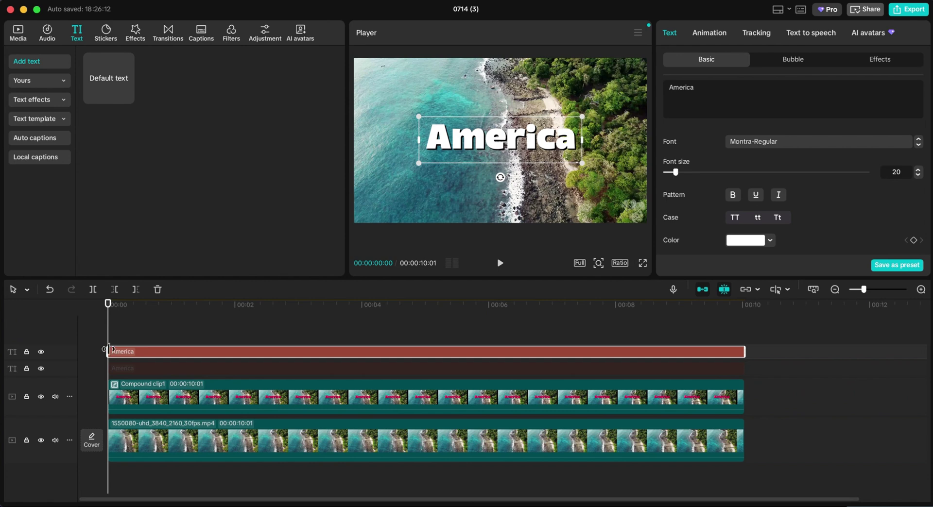
pyautogui.rightClick(125, 354)
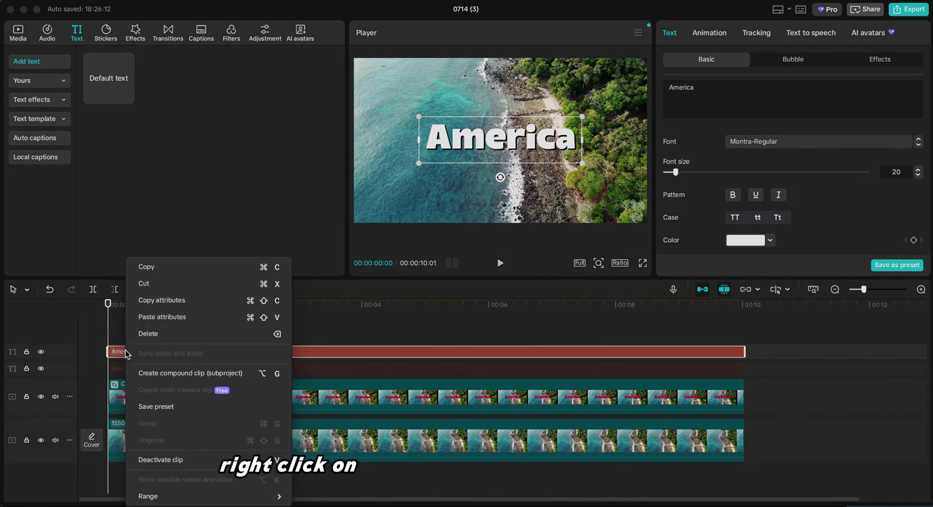
# Step: Convert the top America text into Compound clip2 and the middle one into Compound clip3
pyautogui.click(196, 370)
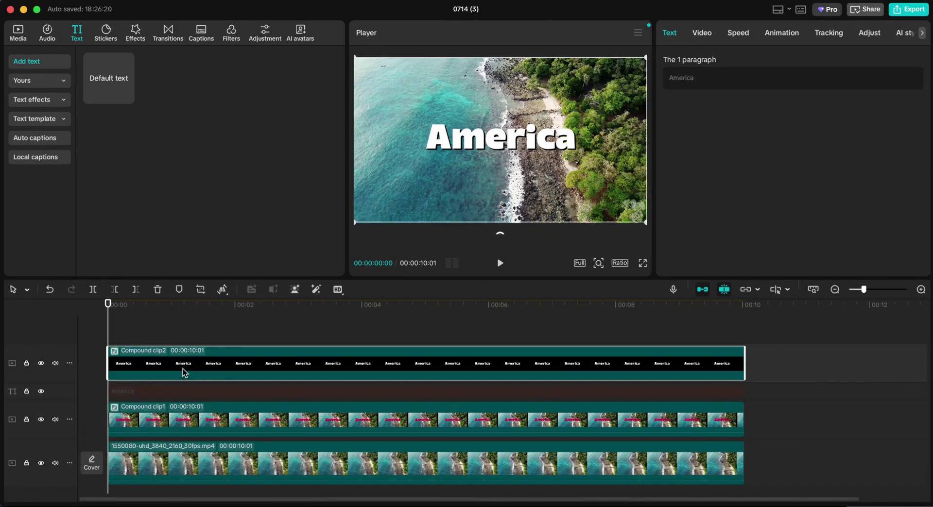
pyautogui.click(150, 388)
pyautogui.rightClick(150, 389)
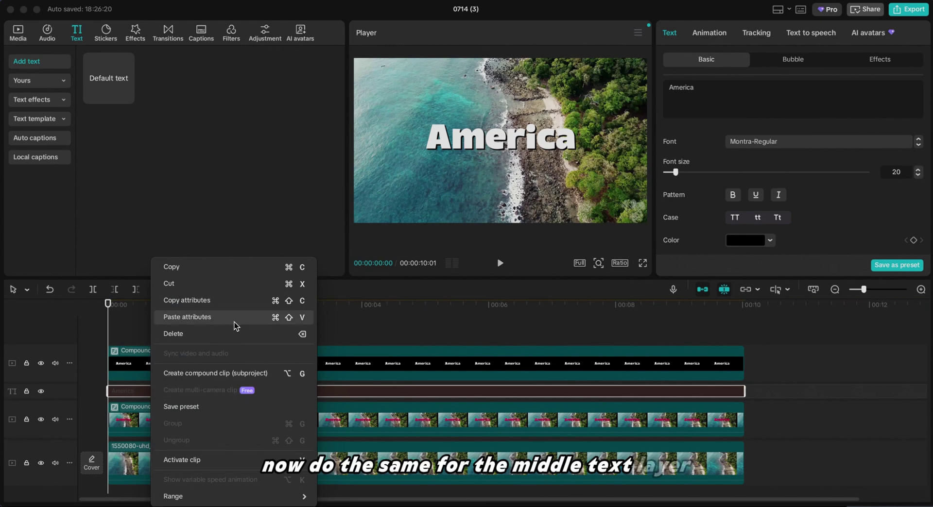
pyautogui.click(211, 379)
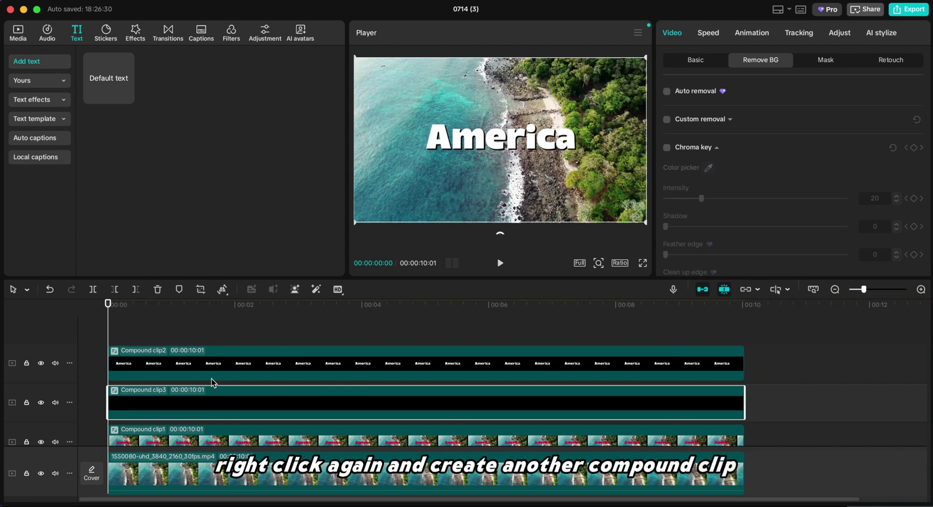
# Step: Set Compound clip2's blend mode to Multiply
pyautogui.click(198, 333)
pyautogui.click(199, 352)
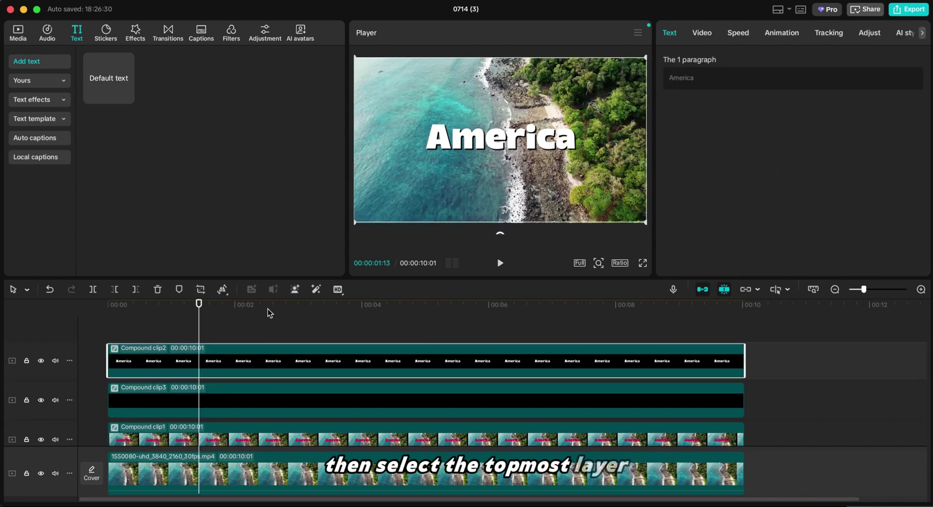
pyautogui.click(702, 34)
pyautogui.scroll(-6, 729, 156)
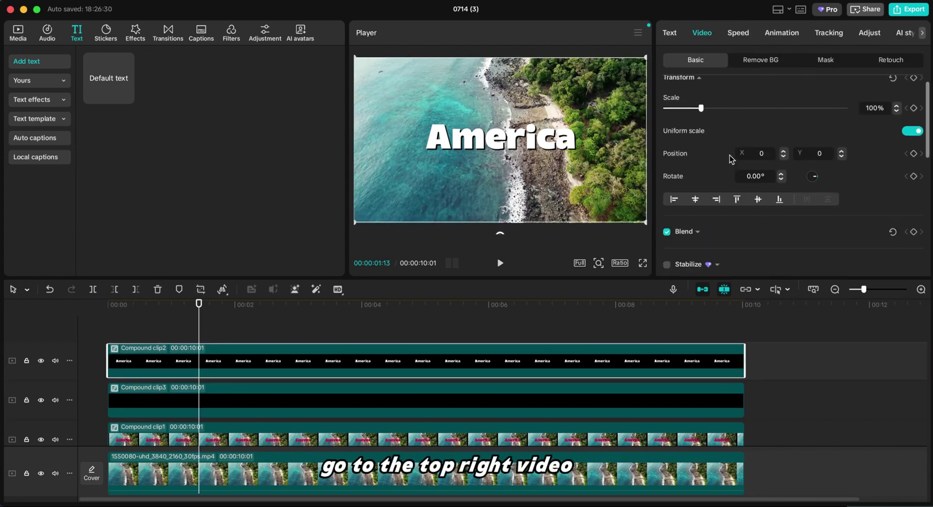
pyautogui.scroll(2, 730, 155)
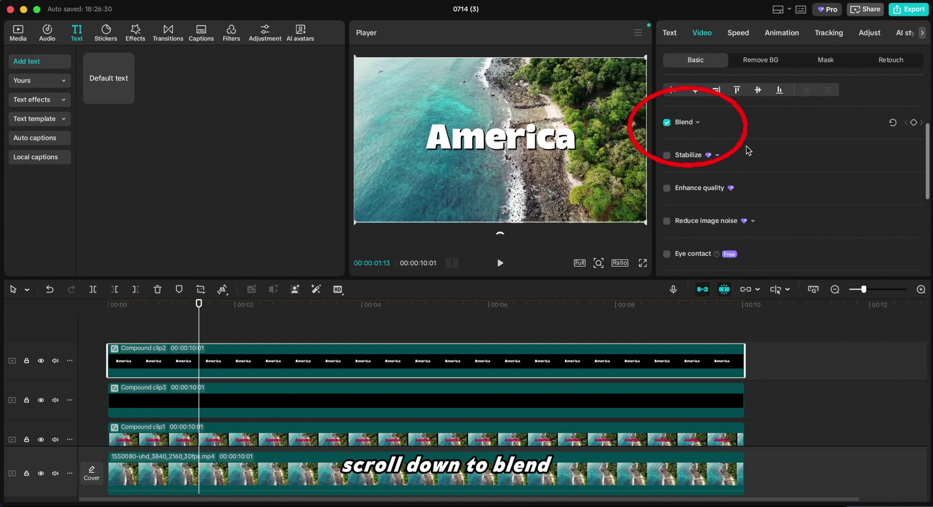
pyautogui.click(698, 124)
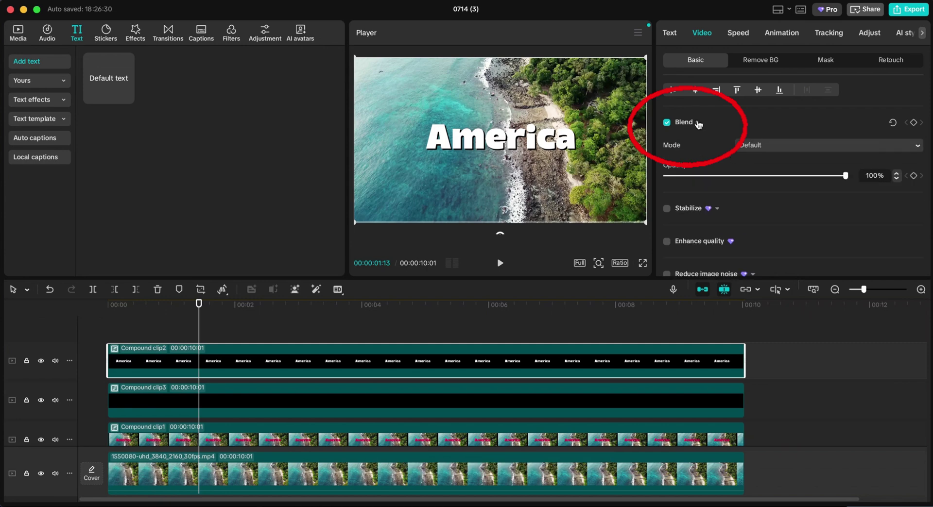
pyautogui.click(814, 144)
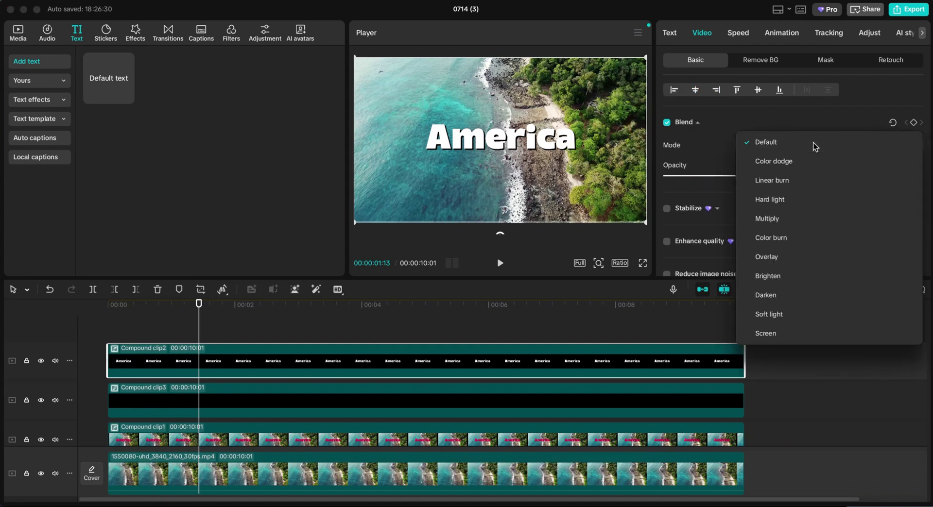
pyautogui.click(782, 217)
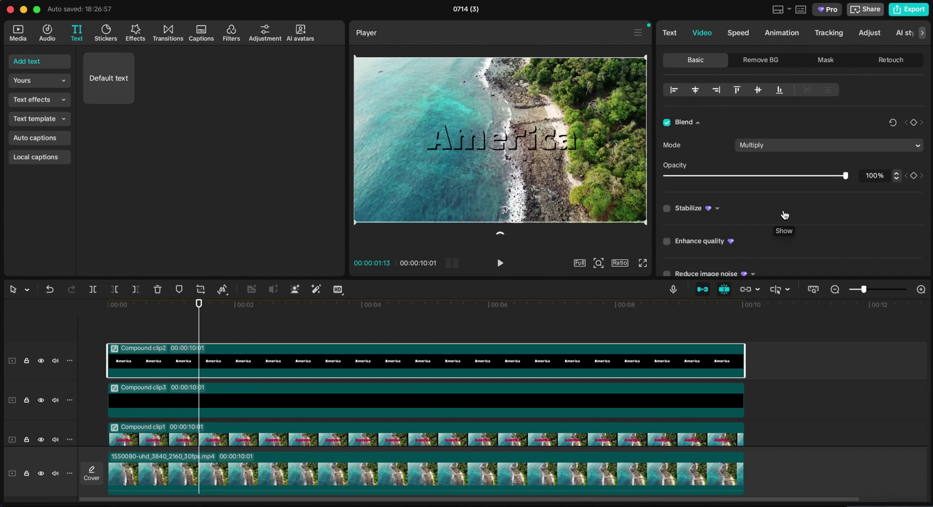
# Step: Set Compound clip3's blend mode to Screen
pyautogui.click(347, 396)
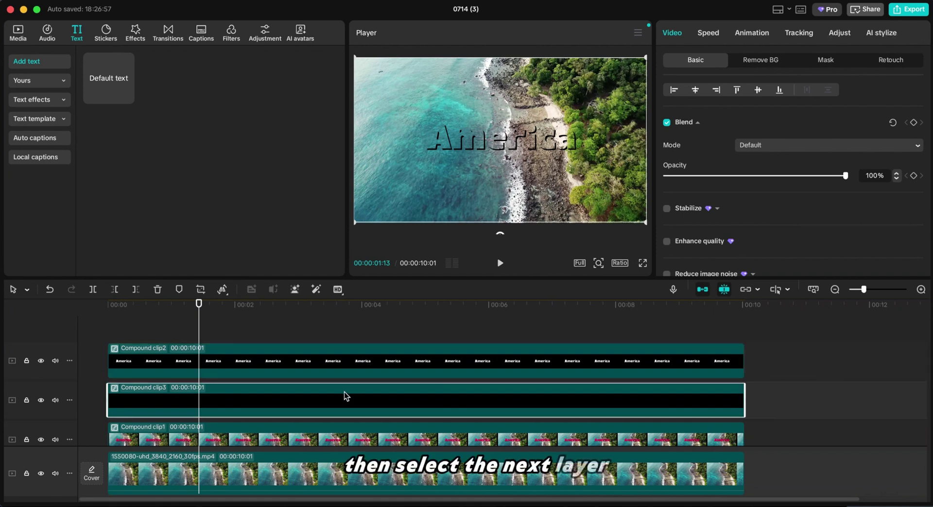
pyautogui.click(767, 146)
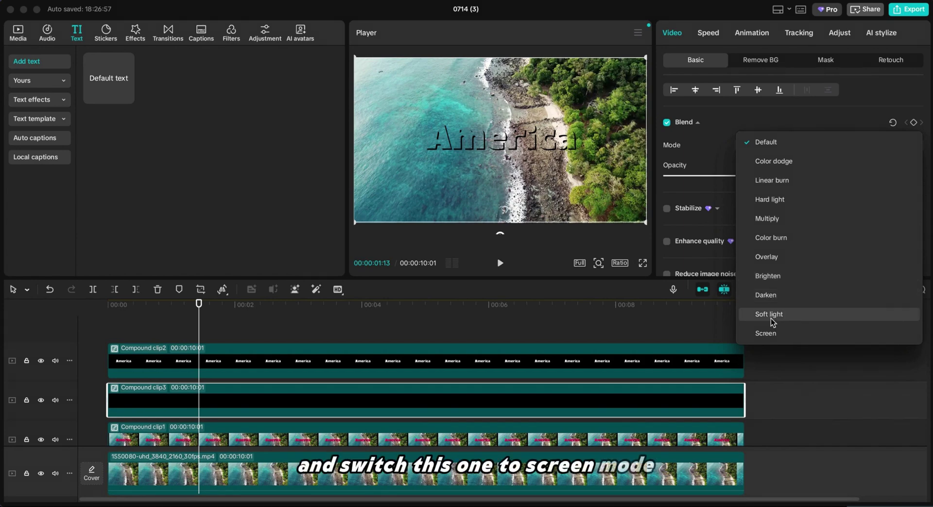
pyautogui.click(770, 334)
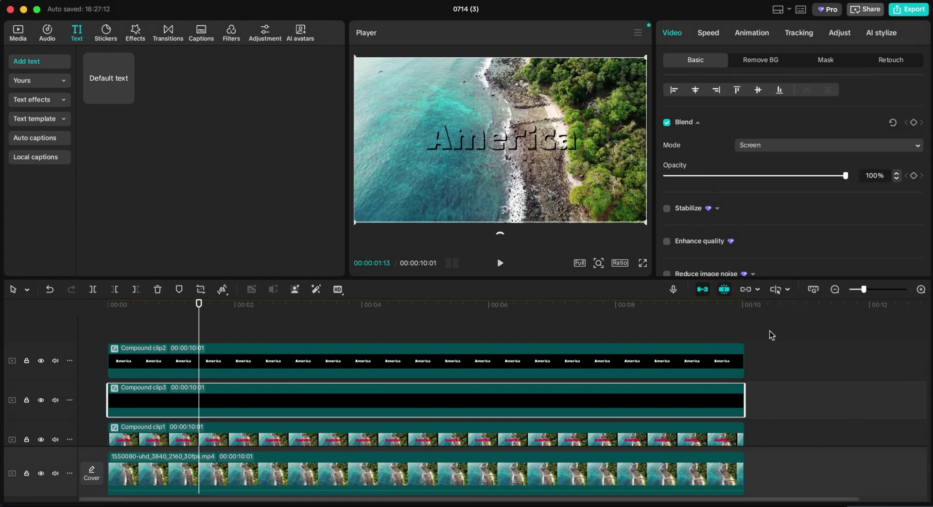
# Step: Apply the Mirror/Rotate transform to the bottom coastline video clip
pyautogui.scroll(-1, 142, 416)
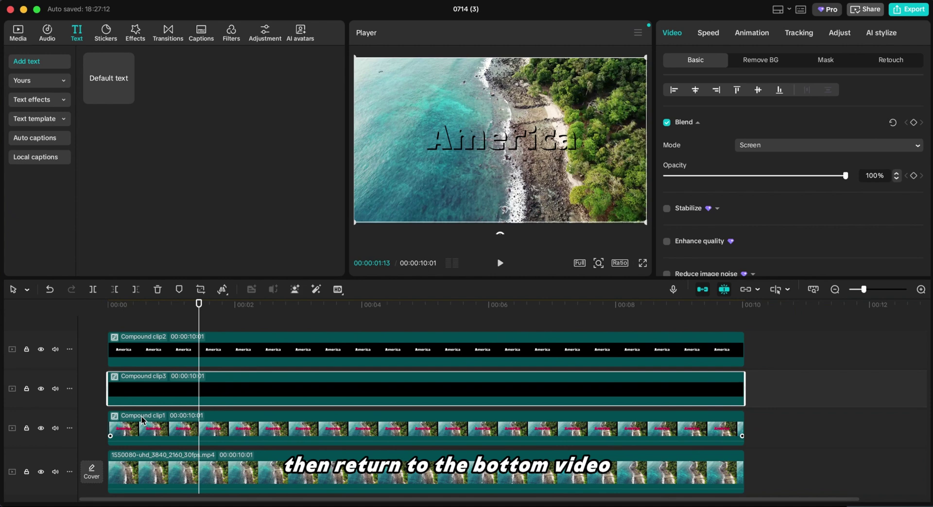
pyautogui.click(196, 471)
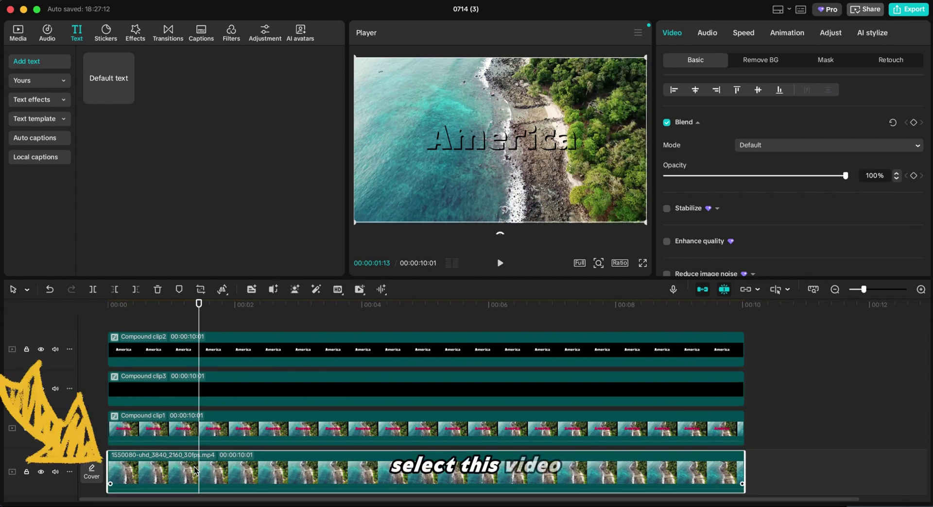
pyautogui.click(224, 290)
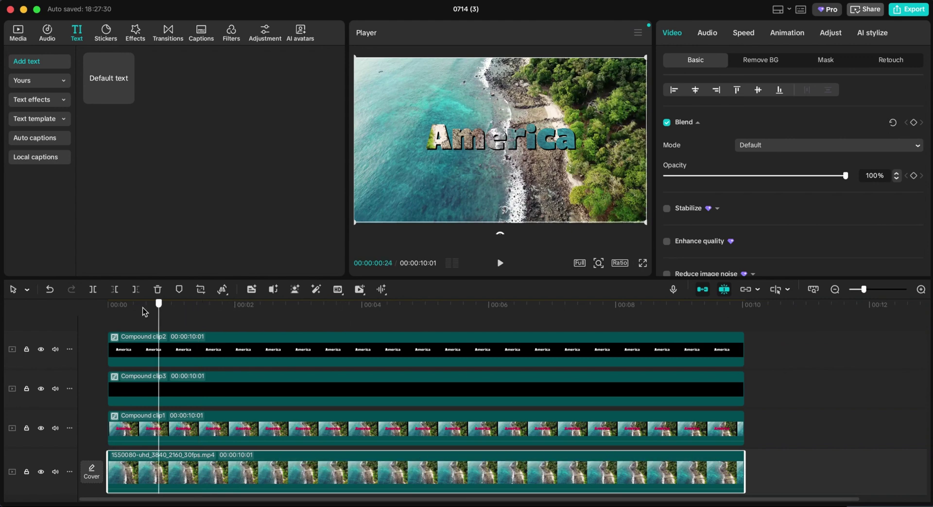
# Step: Play the video from the start and scrub through to review the glassy America title
pyautogui.press('Home')
pyautogui.click(500, 264)
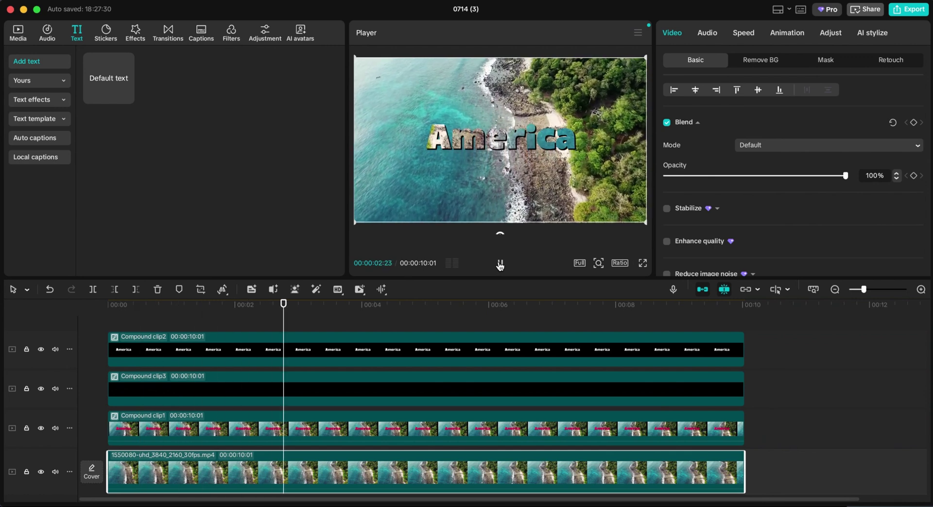
pyautogui.click(499, 264)
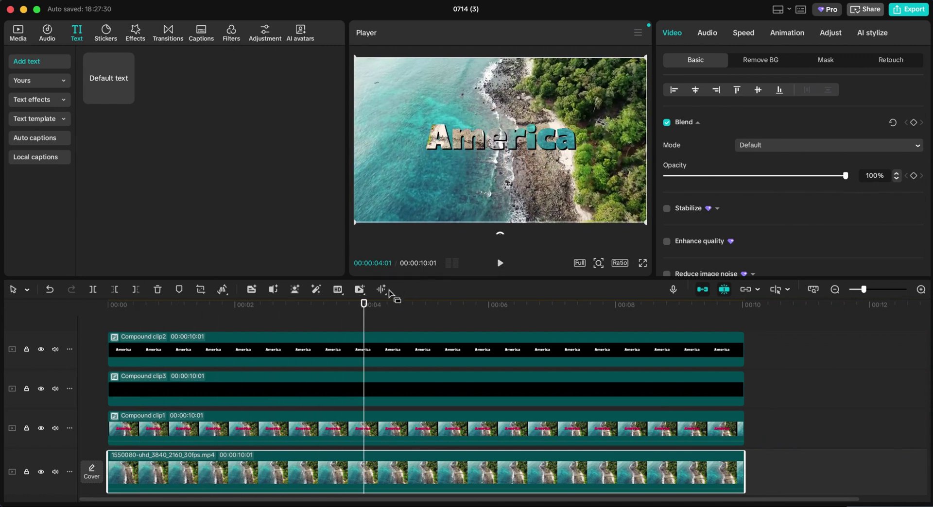
pyautogui.moveTo(363, 311); pyautogui.dragTo(76, 320)
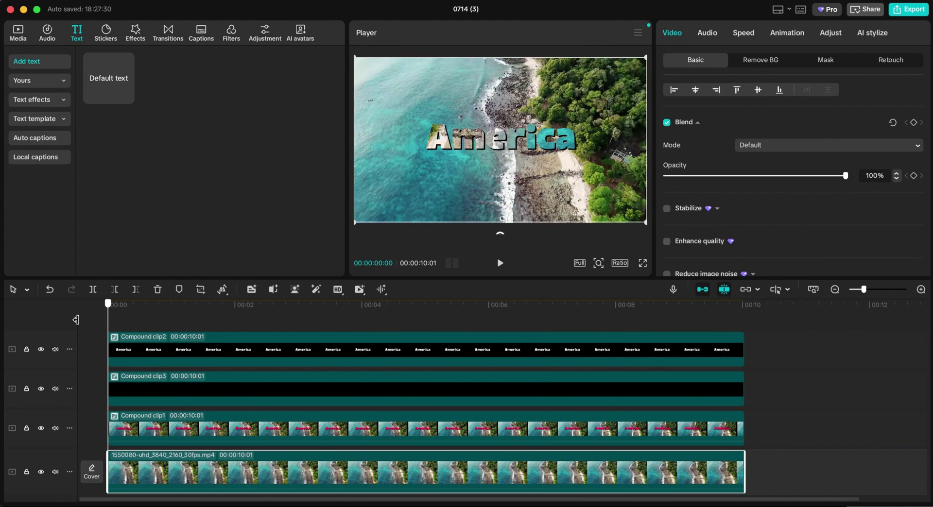
# Step: Add the Beats song 'Sometimes' at the timeline start as background music and play it
pyautogui.click(43, 37)
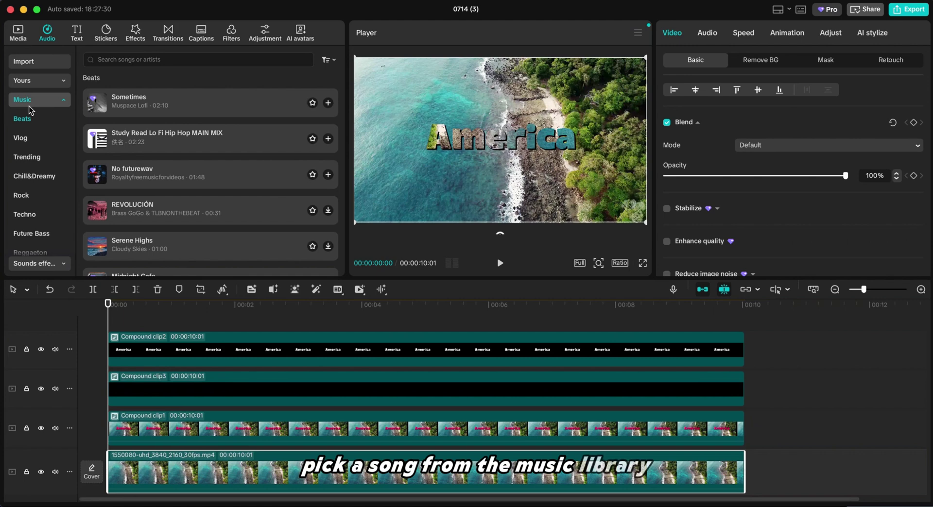
pyautogui.click(147, 103)
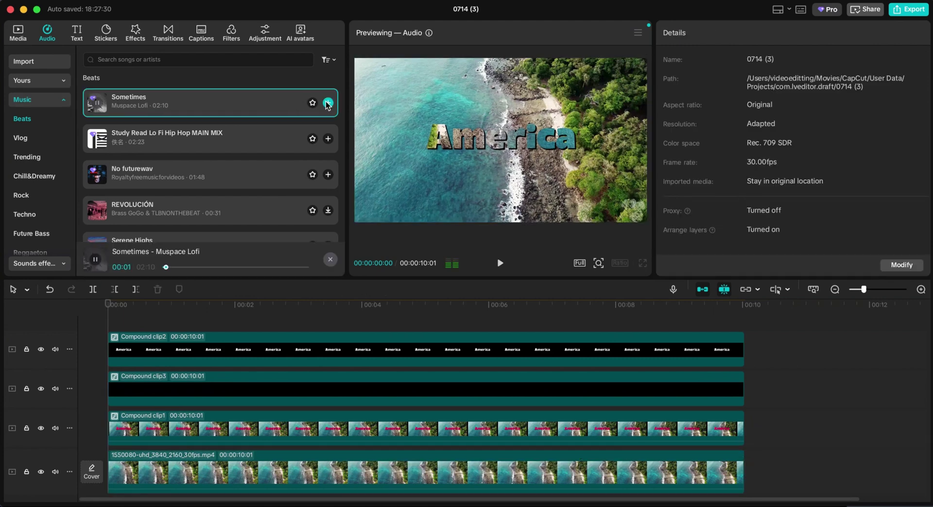
pyautogui.moveTo(272, 104); pyautogui.dragTo(296, 413)
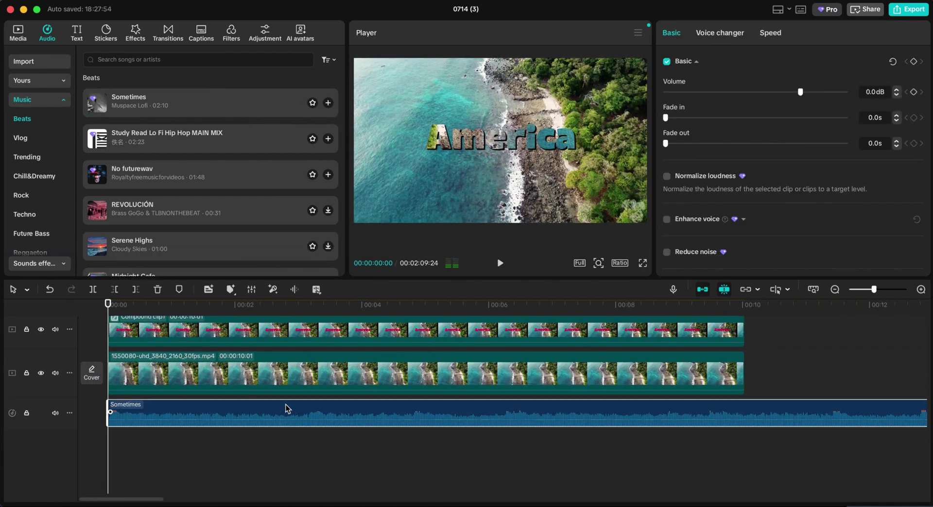
pyautogui.press('space')
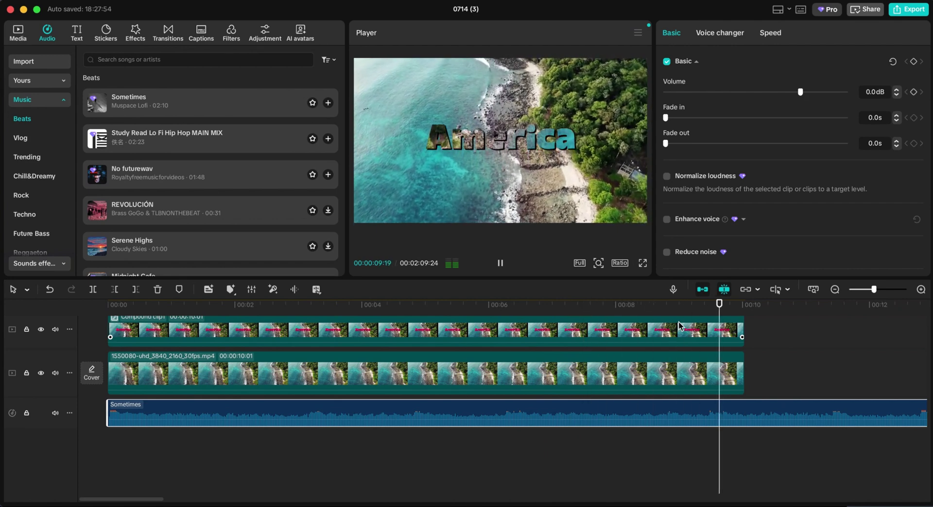
# Step: Trim the 'Sometimes' music so it ends with the 10-second video
pyautogui.press('space')
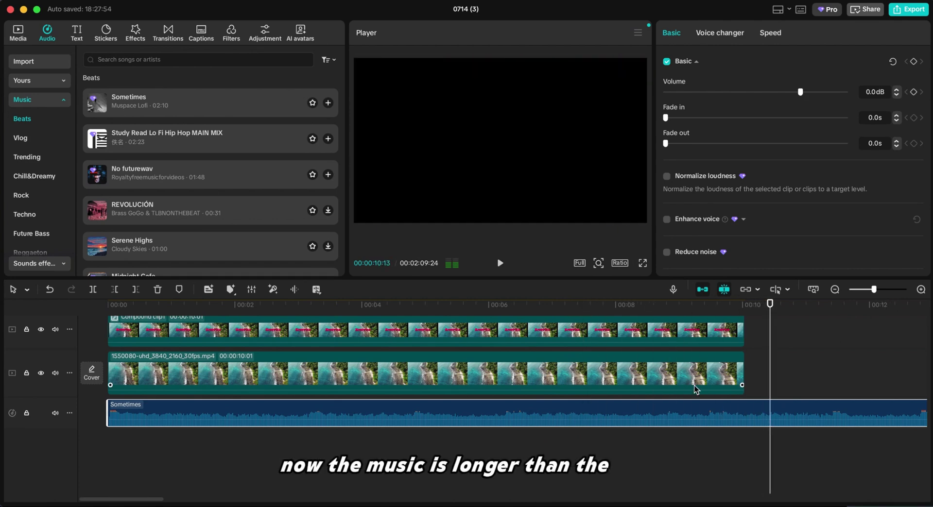
pyautogui.hscroll(3, 695, 385)
pyautogui.moveTo(612, 304); pyautogui.dragTo(588, 313)
pyautogui.hscroll(-5, 587, 314)
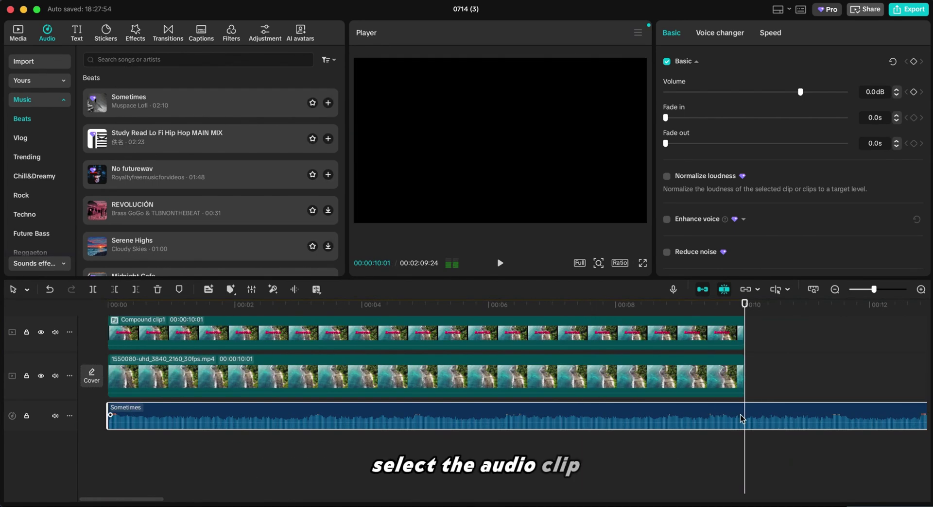
pyautogui.press('w')
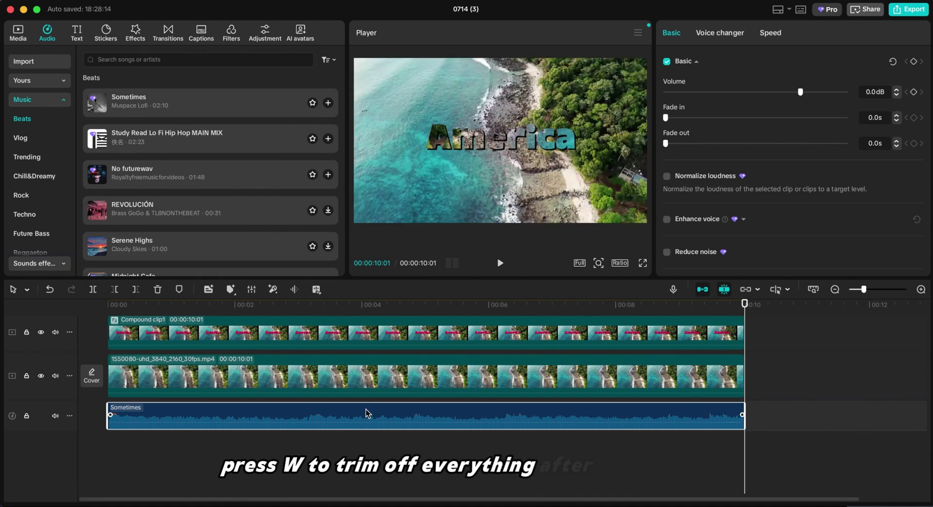
# Step: Give the music 0.2s fade-in and fade-out, then play the finished edit
pyautogui.moveTo(110, 414); pyautogui.dragTo(121, 415)
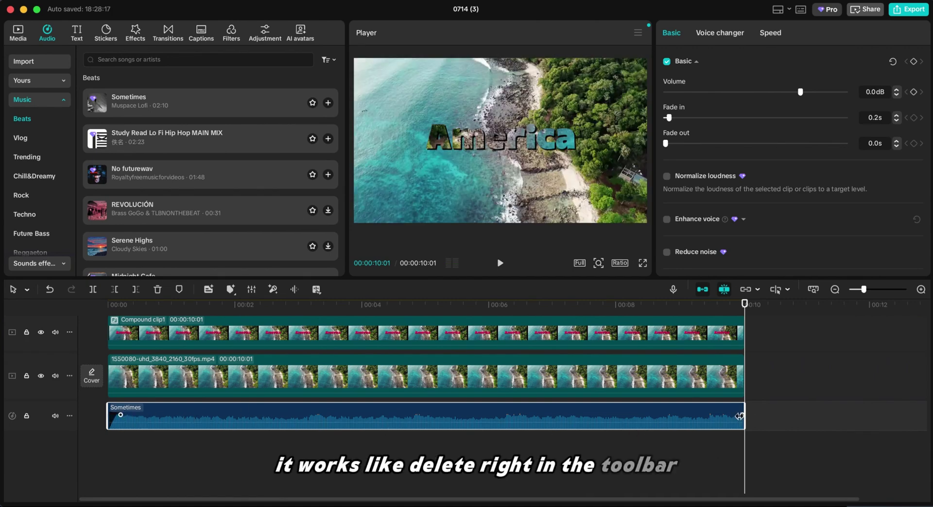
pyautogui.moveTo(741, 415); pyautogui.dragTo(729, 417)
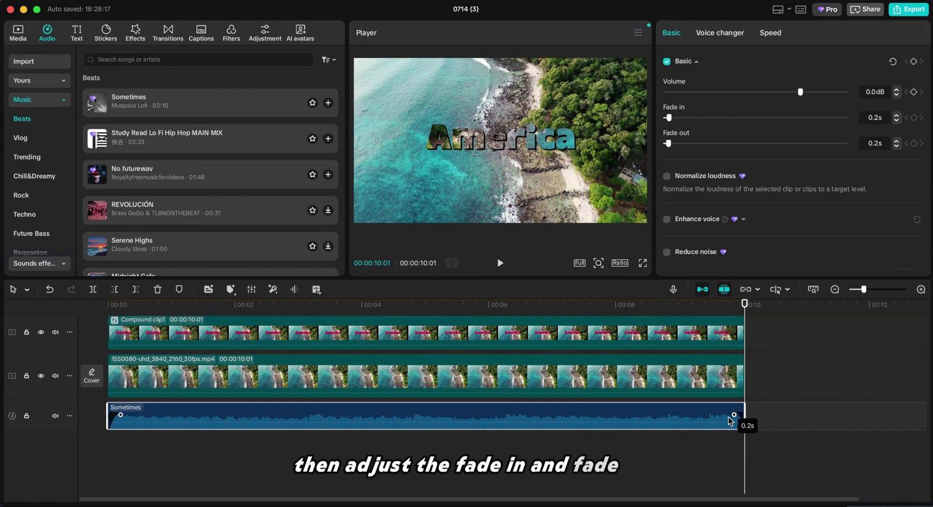
pyautogui.press('space')
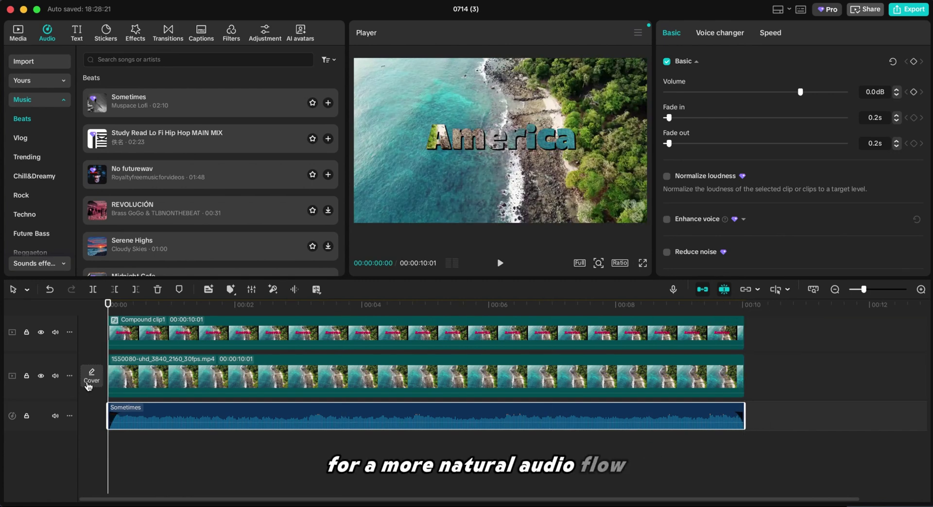
pyautogui.scroll(2, 147, 387)
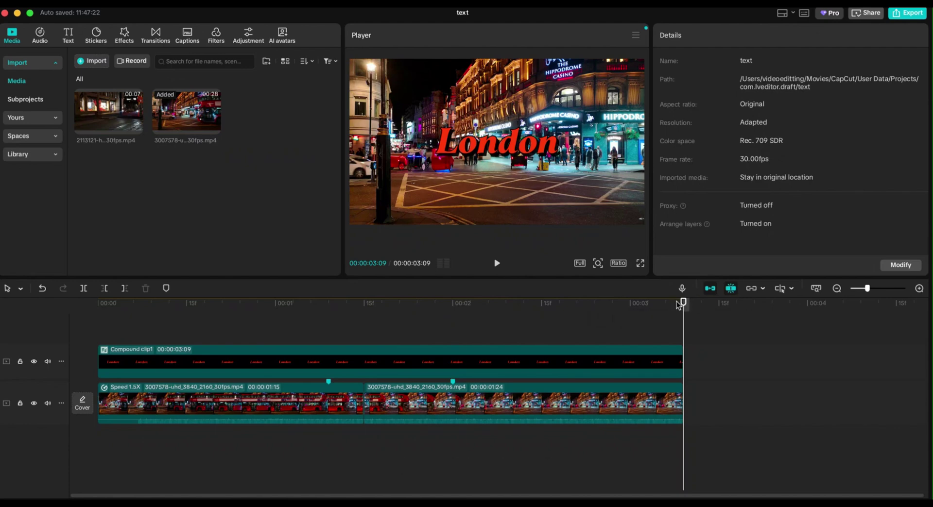
# Step: Play the London title project from 00:00
pyautogui.moveTo(682, 303); pyautogui.dragTo(98, 303)
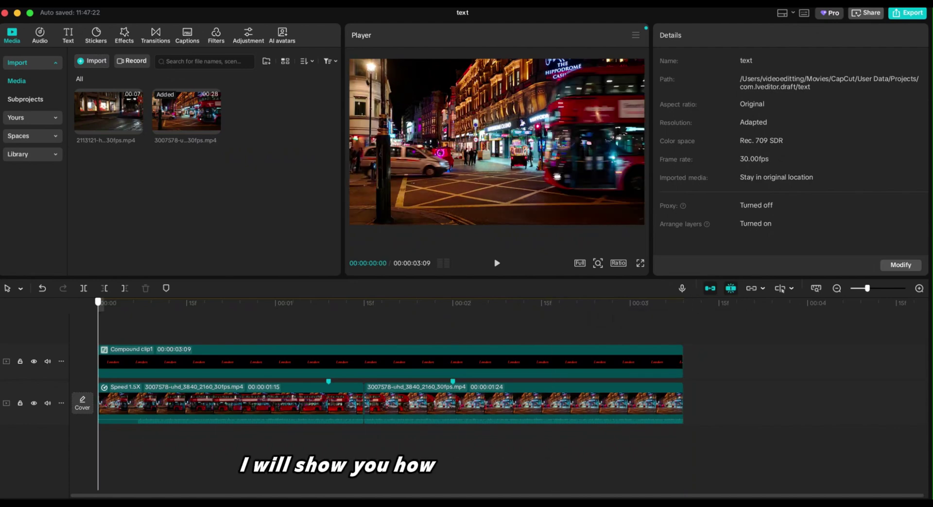
pyautogui.press('space')
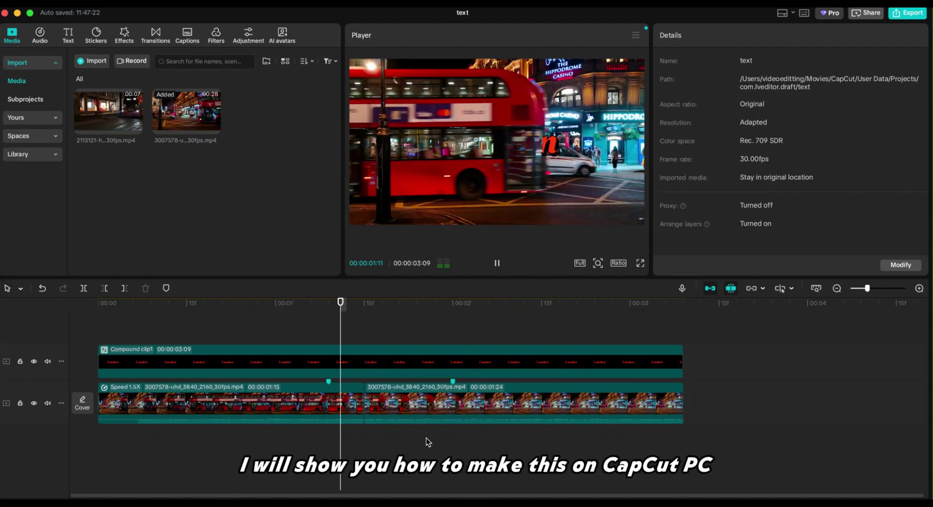